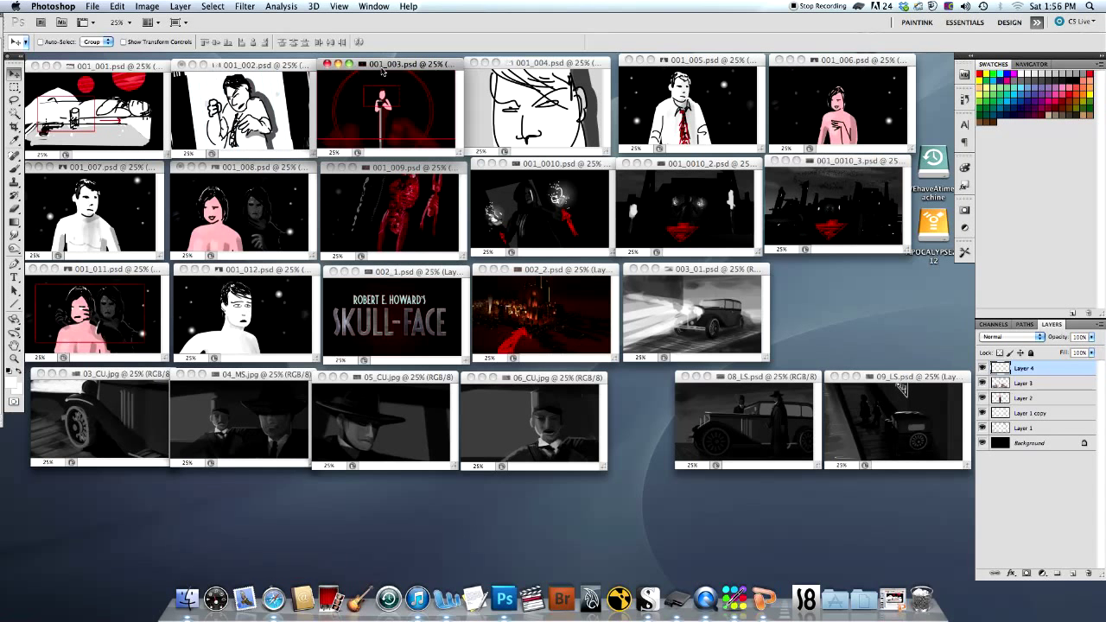
Slide the 08_LS and 09_LS windows left, then bring the 003_01 frame forward.
{"action": "left_click", "coordinate": [571, 270]}
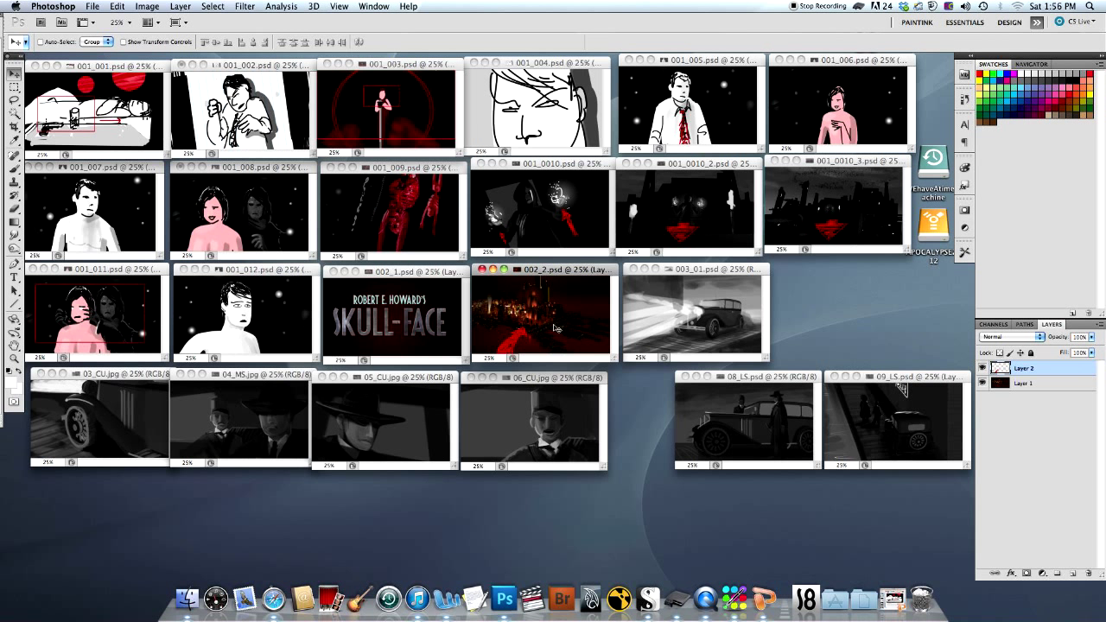
{"action": "left_click", "coordinate": [726, 318]}
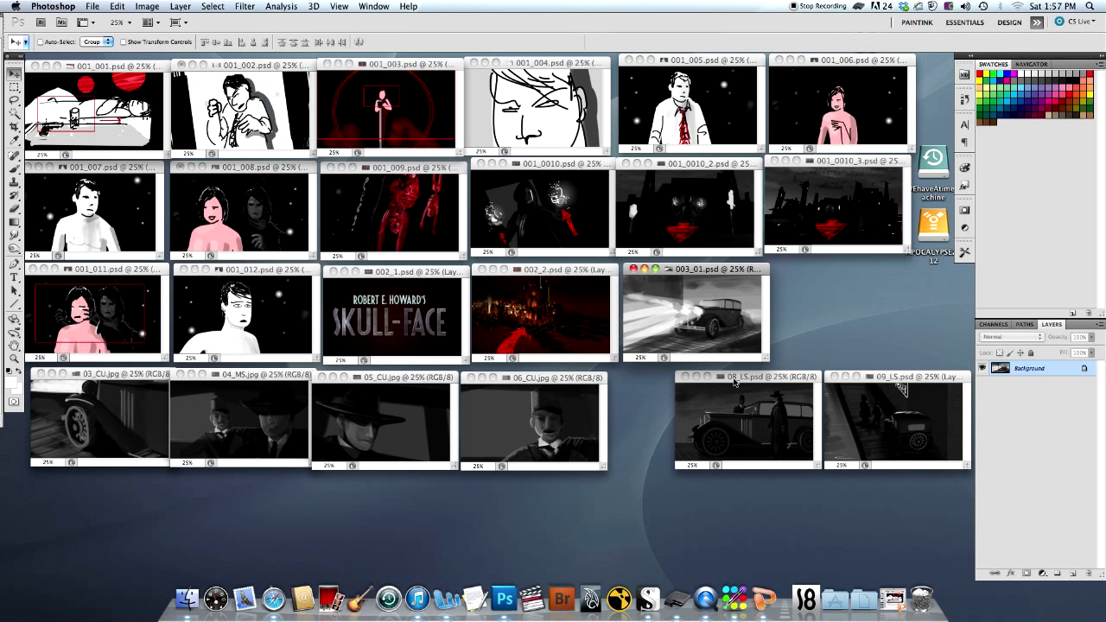
{"action": "left_click_drag", "start_coordinate": [734, 378], "coordinate": [679, 380]}
{"action": "left_click_drag", "start_coordinate": [891, 378], "coordinate": [845, 380]}
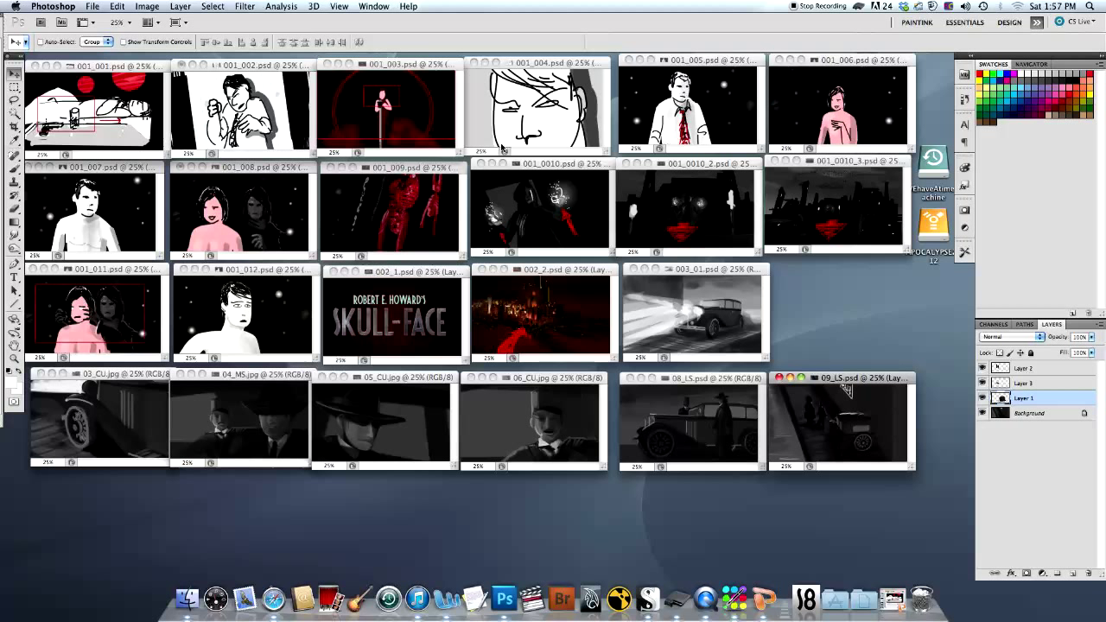
{"action": "left_click", "coordinate": [707, 268]}
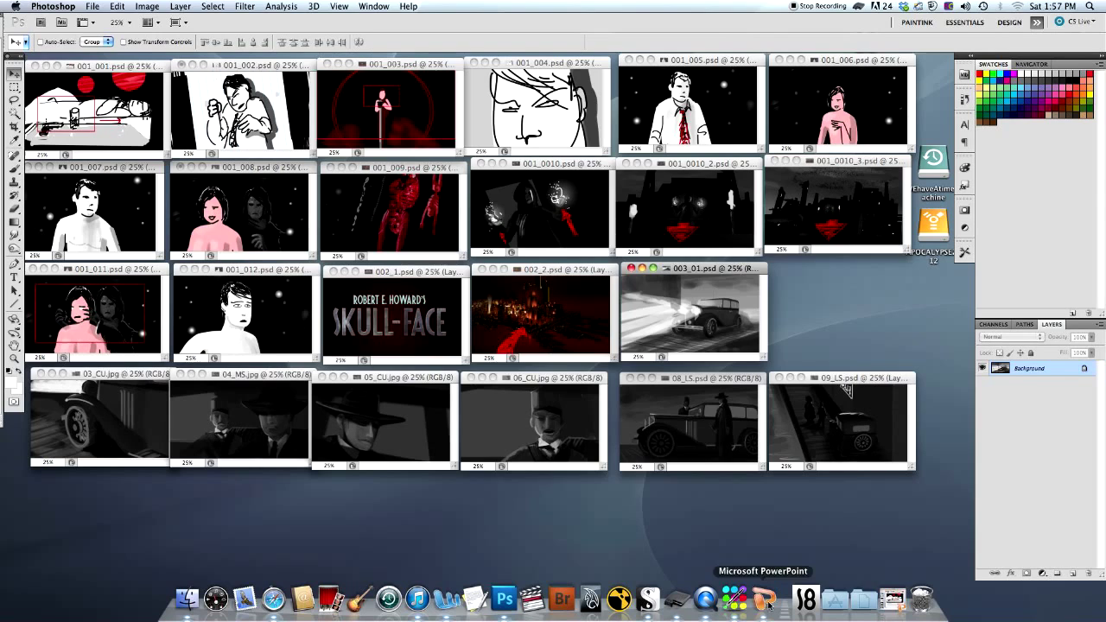
Show the storyboard deck in Slide Sorter and try moving the red-figure slide to position 8.
{"action": "left_click", "coordinate": [890, 598]}
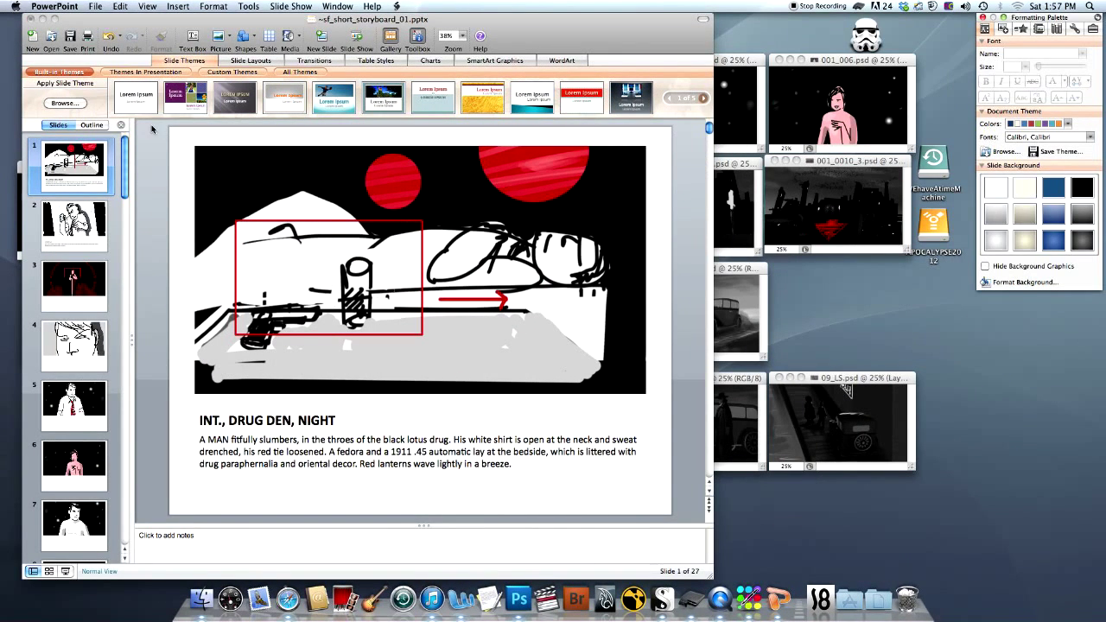
{"action": "left_click_drag", "start_coordinate": [124, 216], "coordinate": [125, 164]}
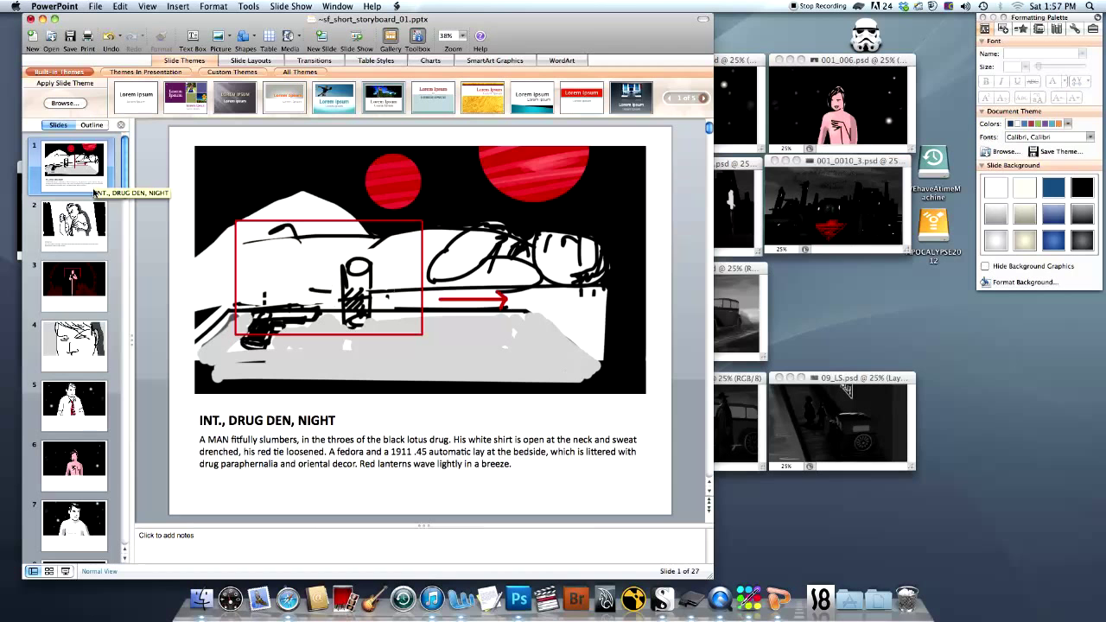
{"action": "left_click", "coordinate": [50, 571]}
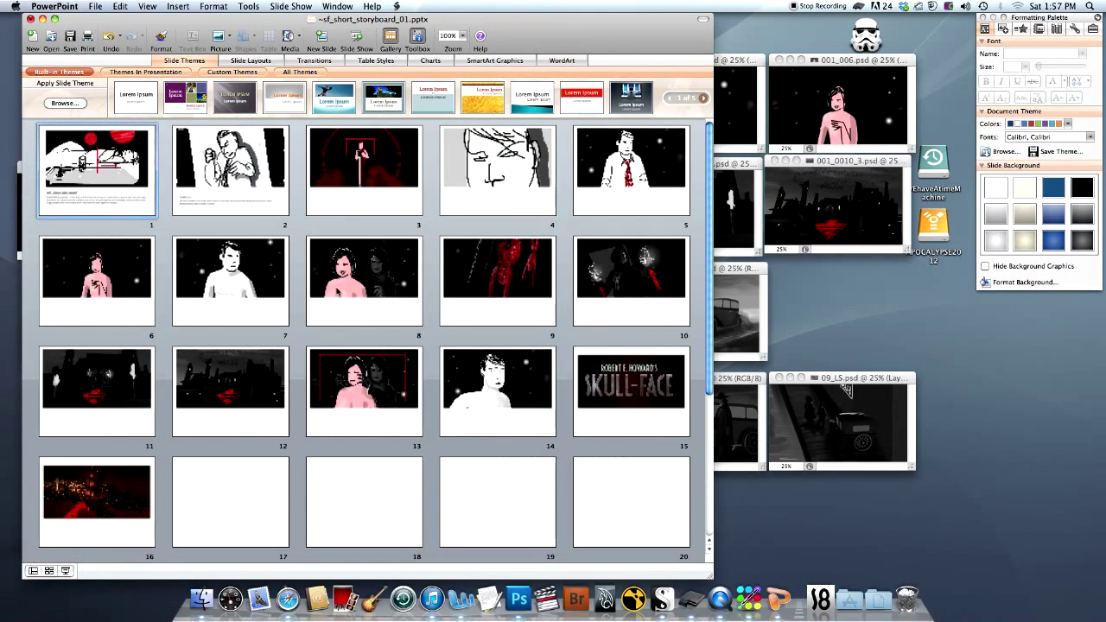
{"action": "scroll", "coordinate": [474, 303], "scroll_direction": "down", "scroll_amount": 5}
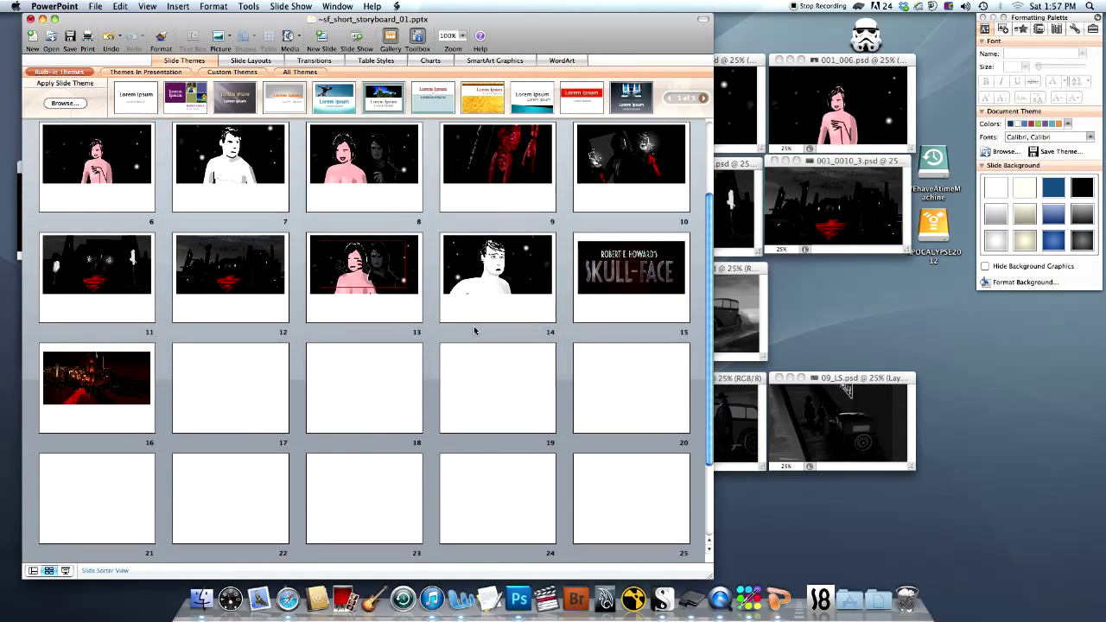
{"action": "scroll", "coordinate": [475, 331], "scroll_direction": "up", "scroll_amount": 5}
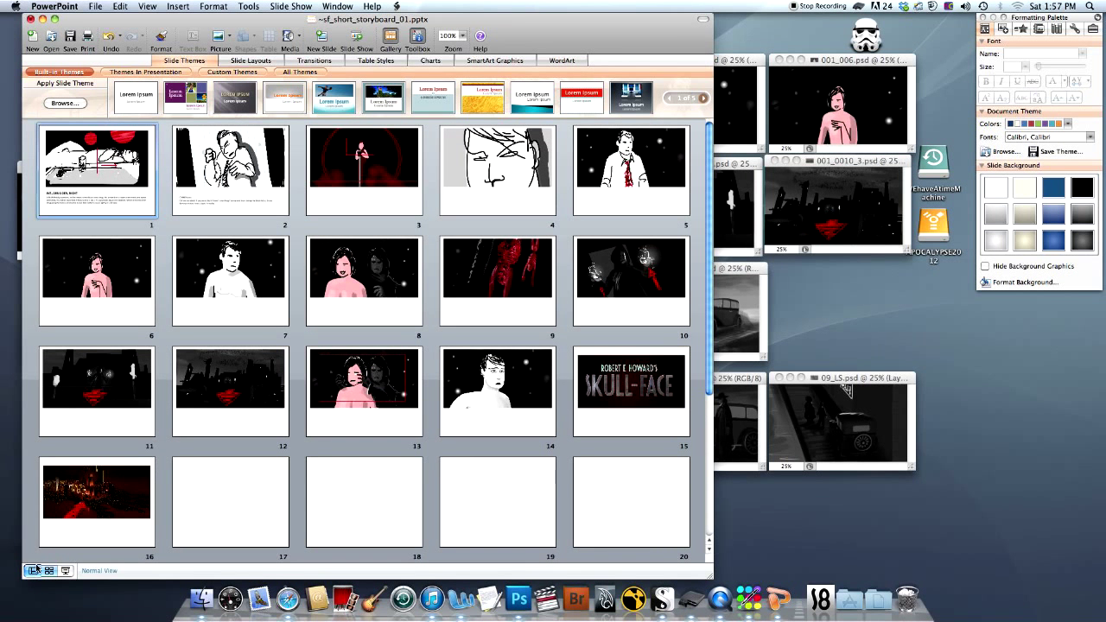
{"action": "left_click", "coordinate": [362, 276]}
{"action": "mouse_move", "coordinate": [497, 272]}
{"action": "left_mouse_down"}
{"action": "mouse_move", "coordinate": [304, 278]}
{"action": "mouse_move", "coordinate": [519, 278]}
{"action": "left_mouse_up"}
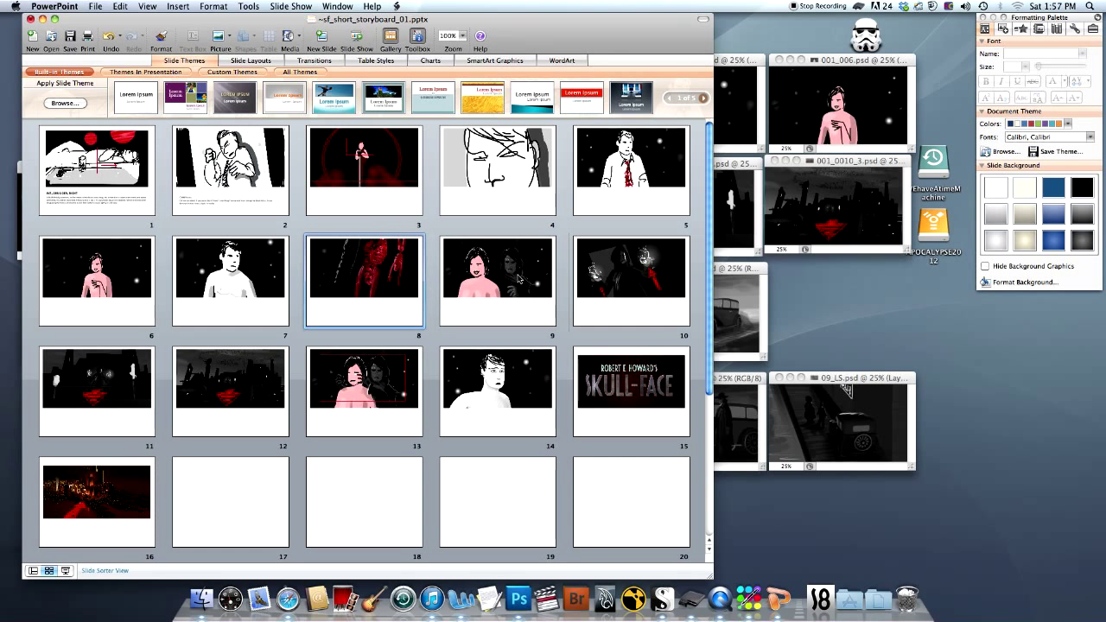
{"action": "left_click", "coordinate": [99, 197]}
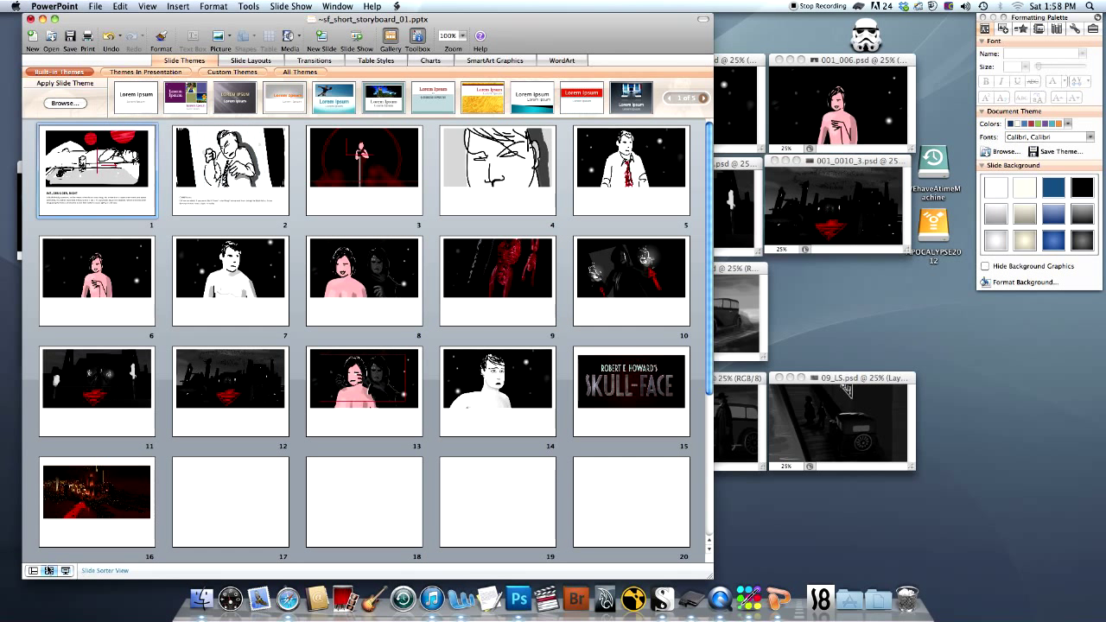
{"action": "left_click", "coordinate": [33, 571]}
{"action": "scroll", "coordinate": [78, 414], "scroll_direction": "down", "scroll_amount": 5}
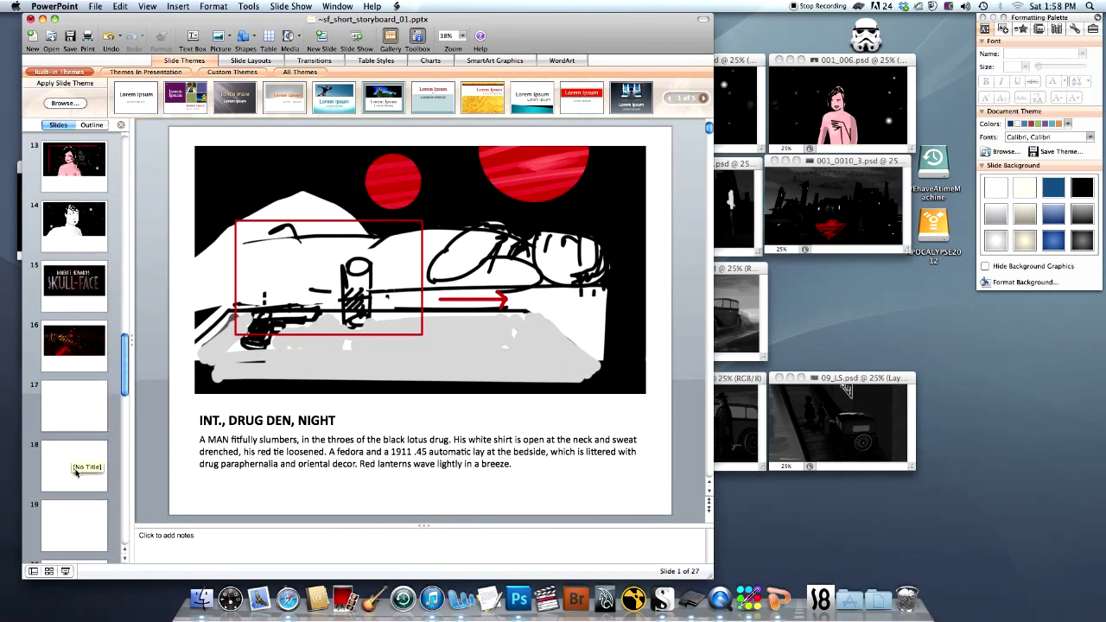
{"action": "left_click", "coordinate": [76, 415]}
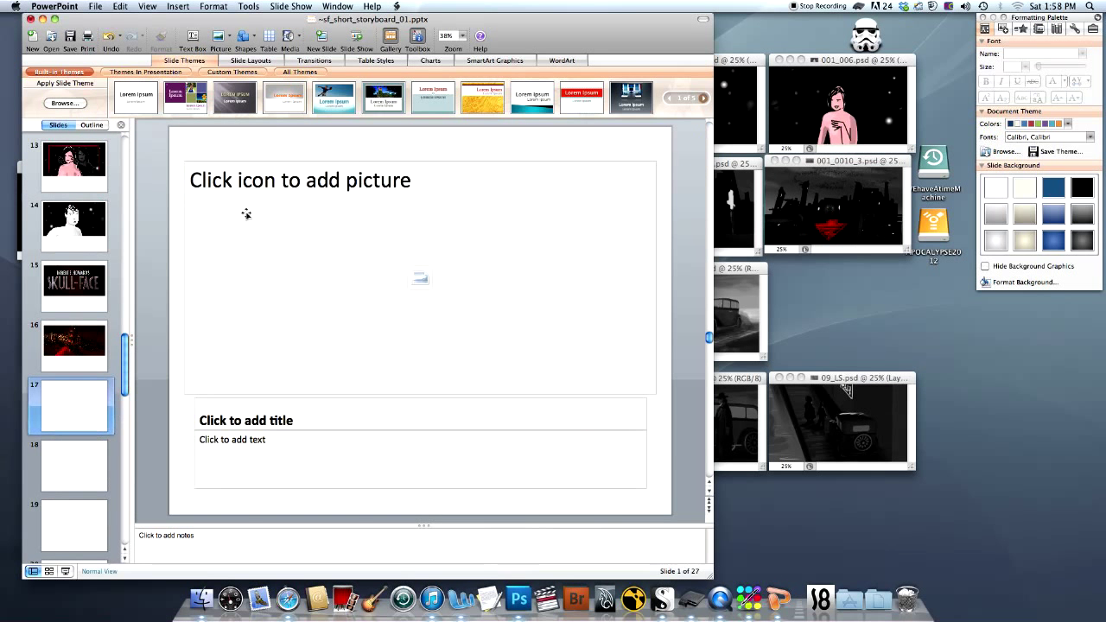
{"action": "left_click", "coordinate": [405, 162]}
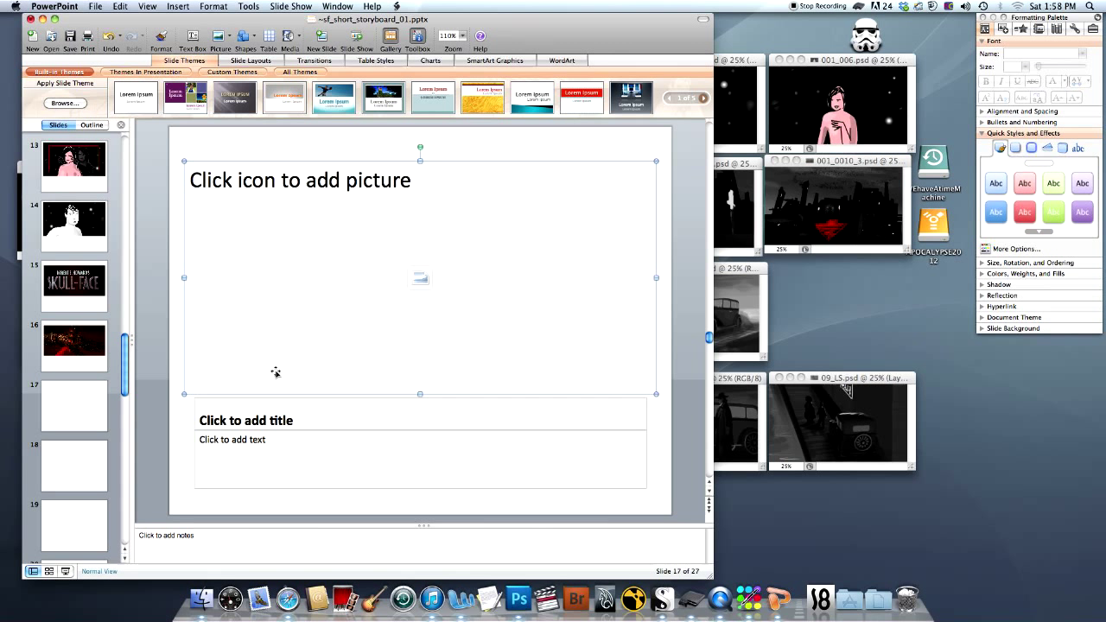
{"action": "left_click", "coordinate": [235, 489]}
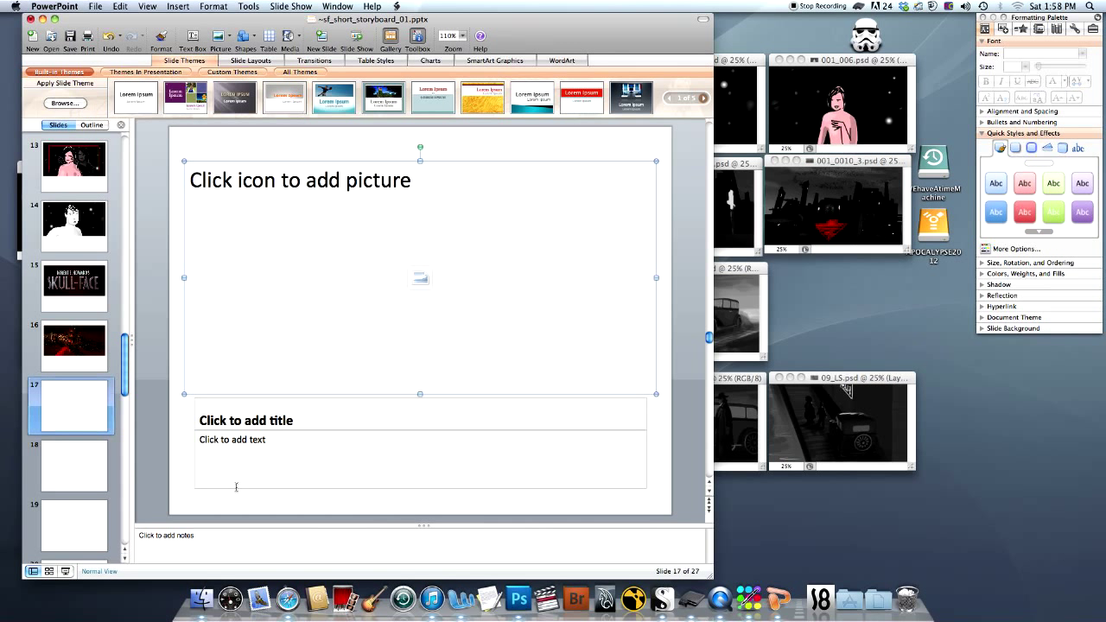
{"action": "left_click", "coordinate": [219, 420]}
{"action": "left_click", "coordinate": [227, 439]}
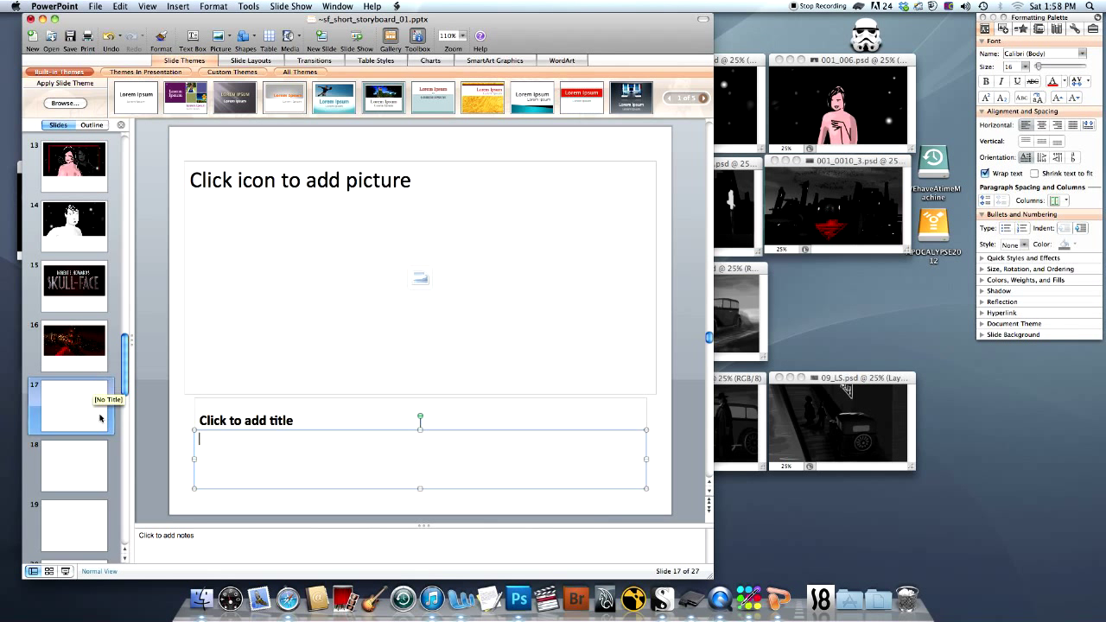
{"action": "left_click", "coordinate": [48, 571]}
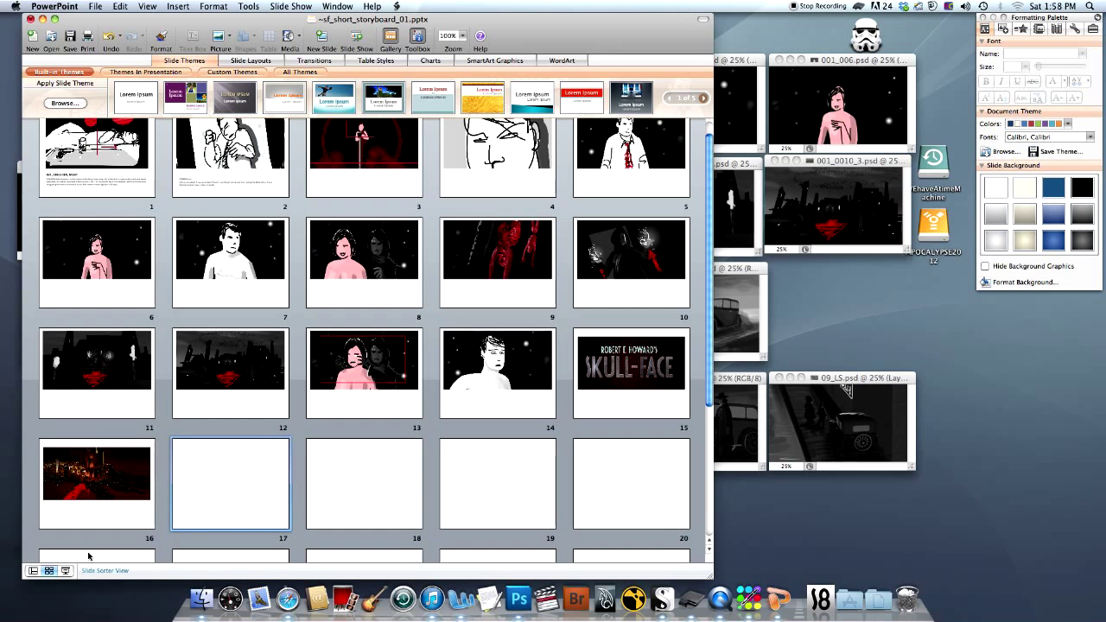
Return to Normal view on slide 17, scroll the slide pane up, and show the File menu.
{"action": "left_click", "coordinate": [33, 571]}
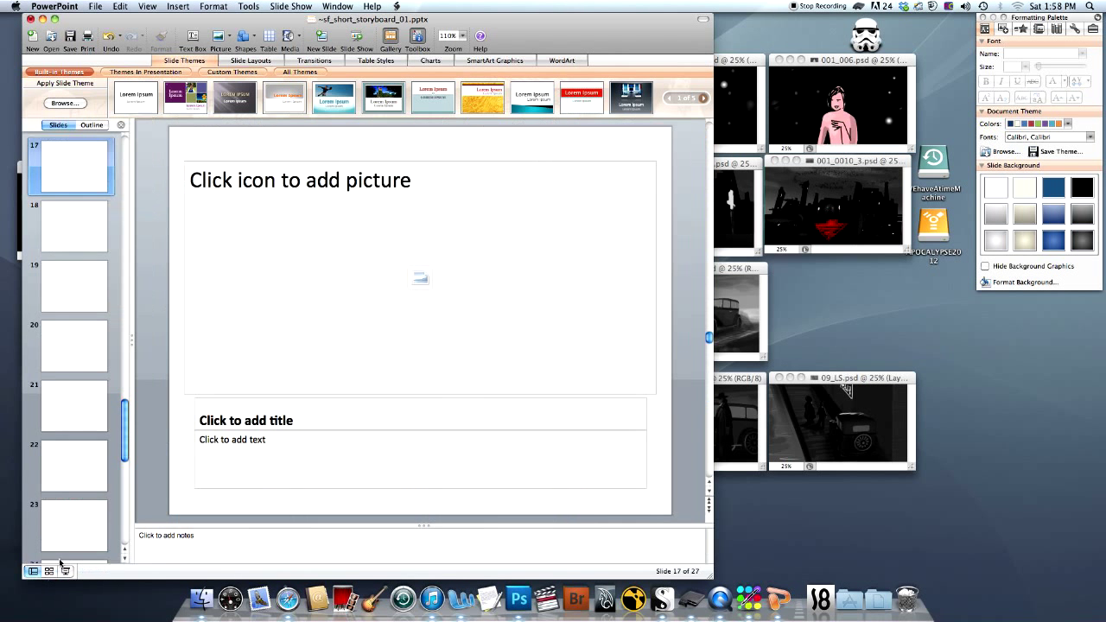
{"action": "left_click_drag", "start_coordinate": [125, 432], "coordinate": [125, 147]}
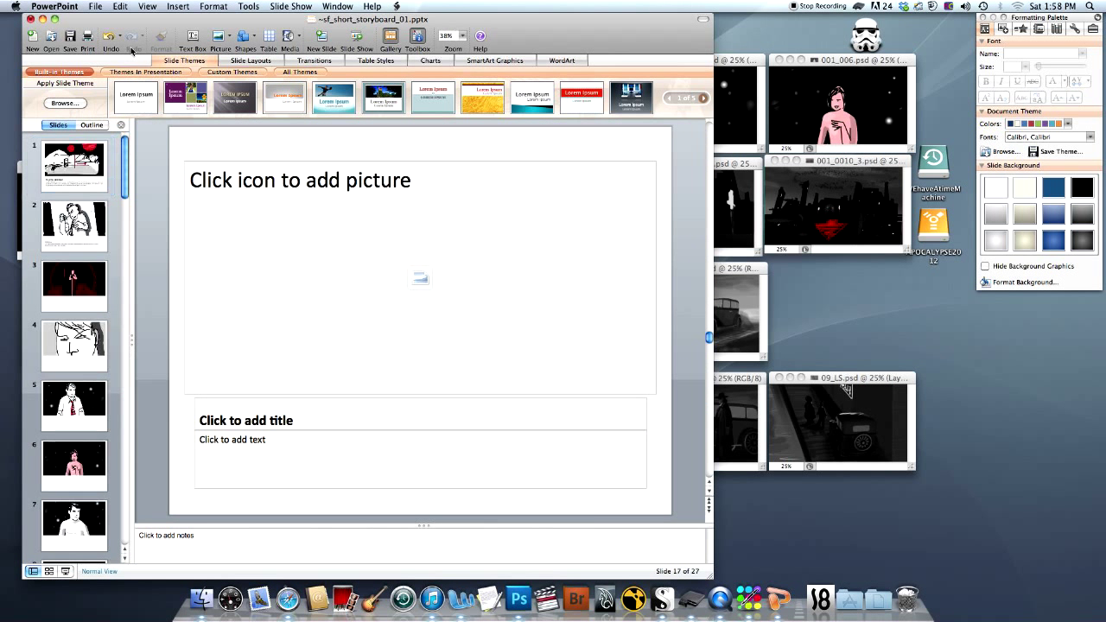
{"action": "left_click", "coordinate": [95, 6]}
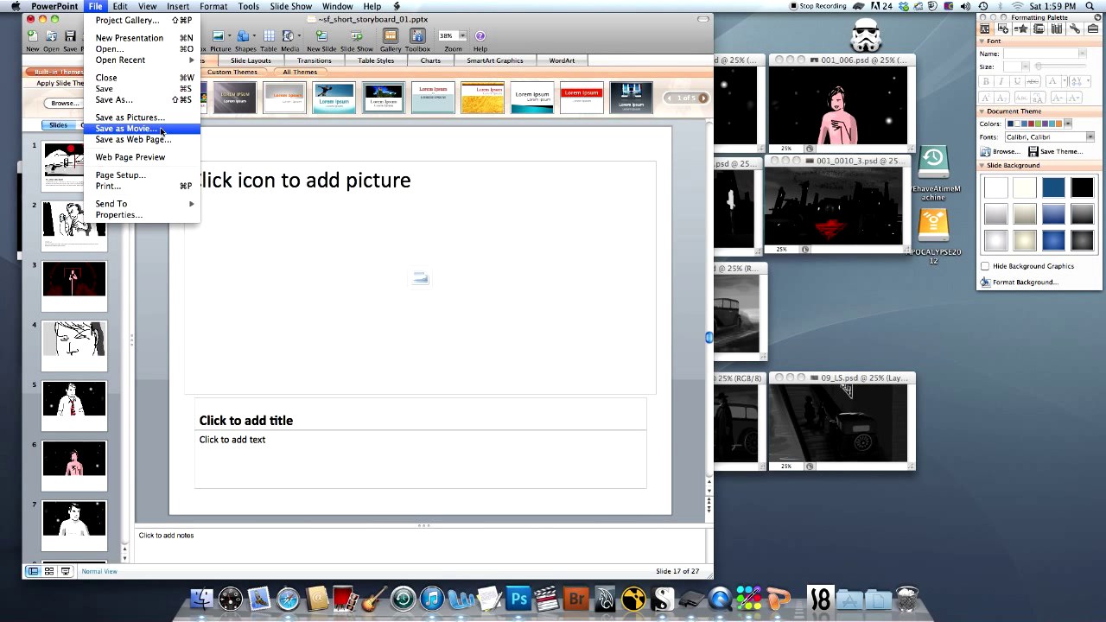
Cancel an accidental movie export and reach the Print dialog, confirming Page Setup on the way.
{"action": "left_click", "coordinate": [161, 131]}
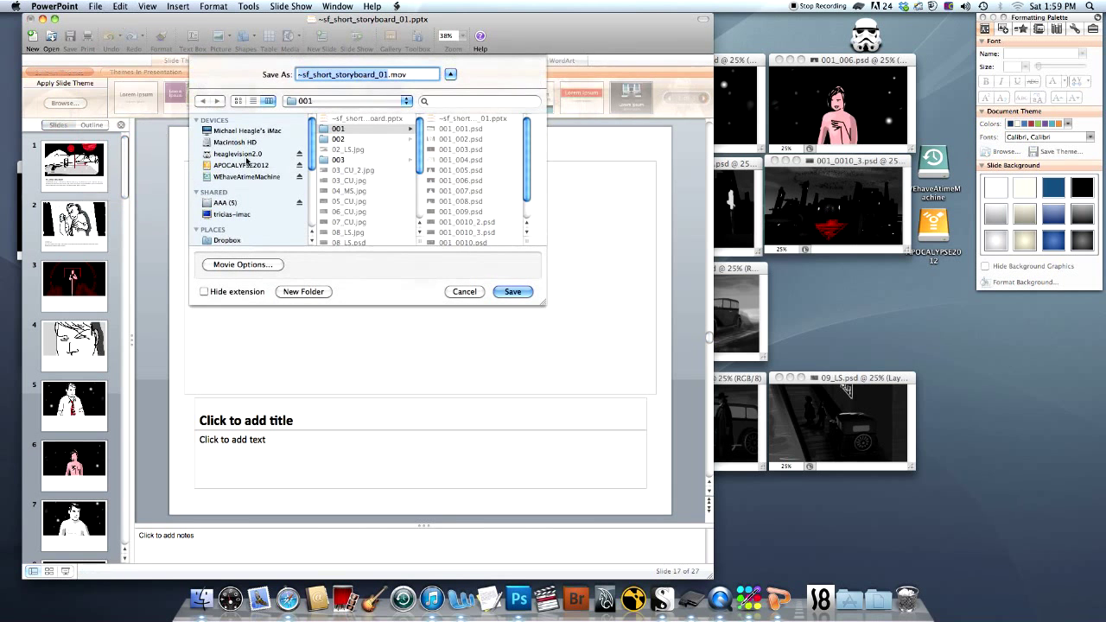
{"action": "key", "text": "Escape"}
{"action": "left_click", "coordinate": [96, 6]}
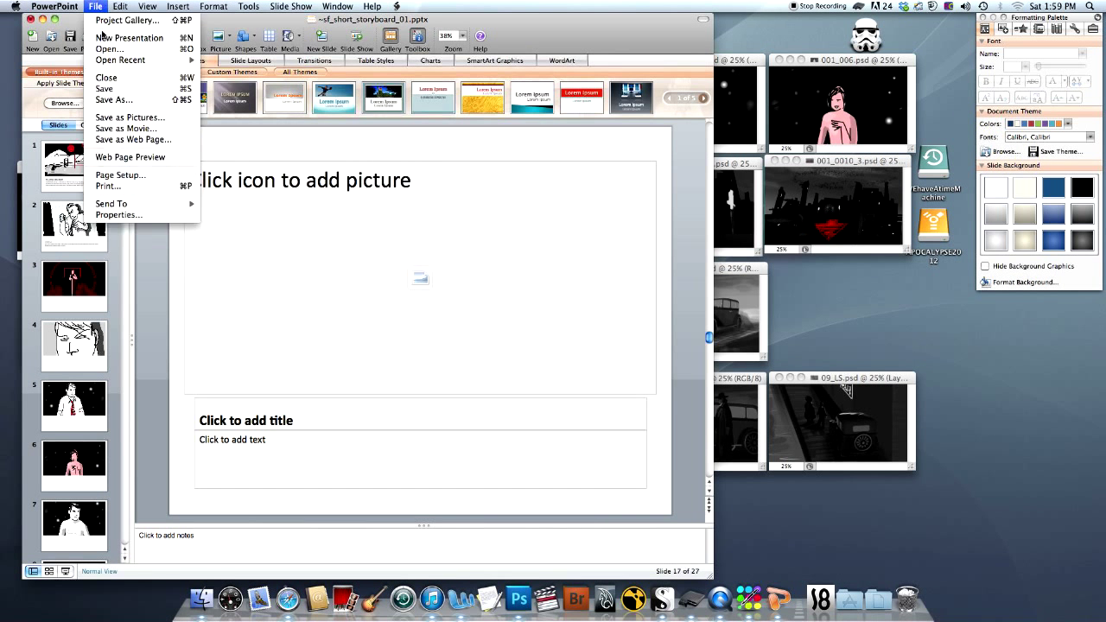
{"action": "left_click", "coordinate": [108, 186]}
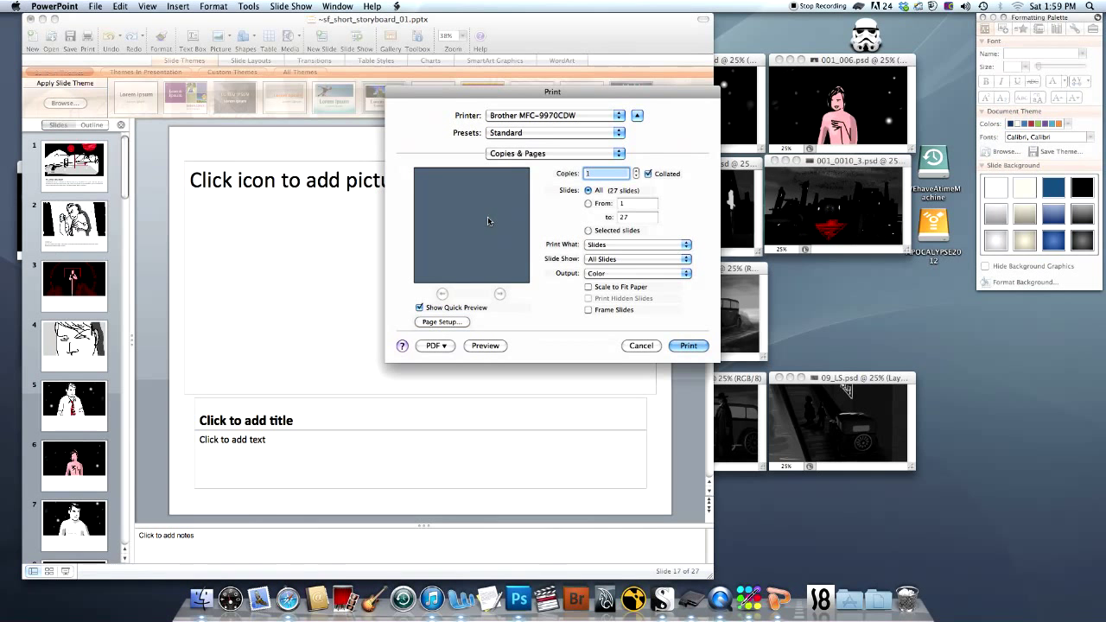
{"action": "left_click", "coordinate": [446, 322]}
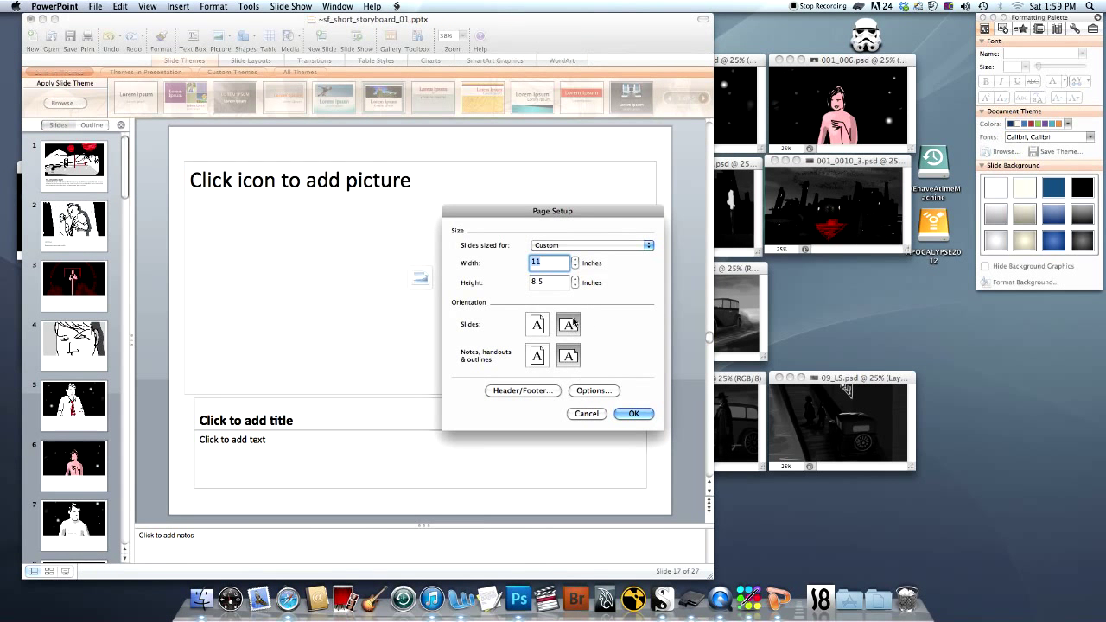
{"action": "left_click", "coordinate": [633, 413]}
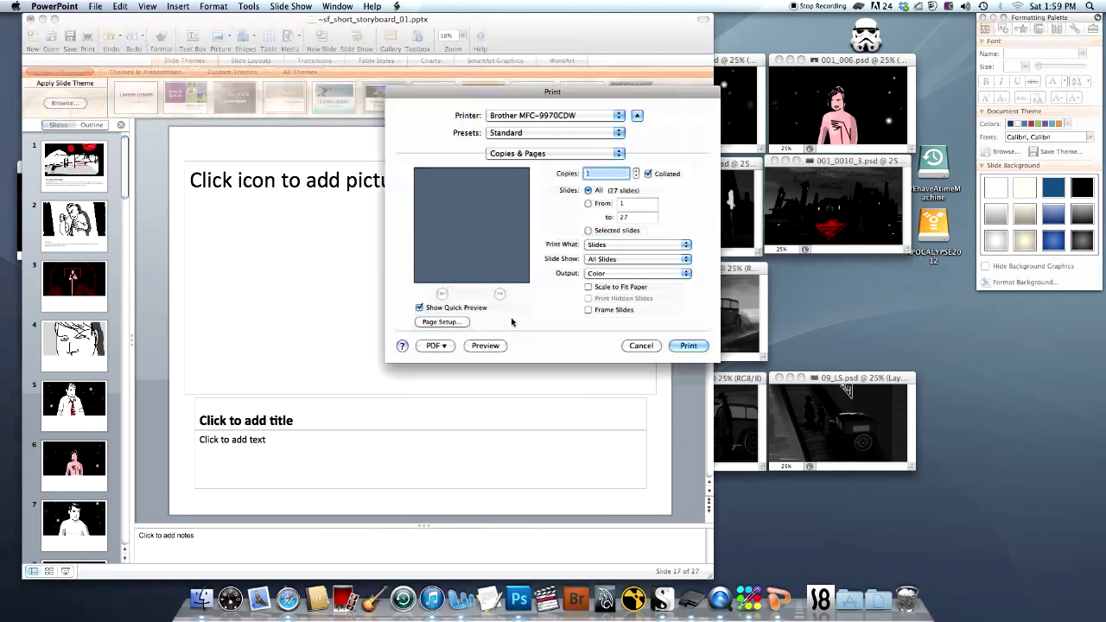
Set Pages per Sheet to 1 in Layout, then preview print pages 2 and 1.
{"action": "left_click", "coordinate": [553, 154]}
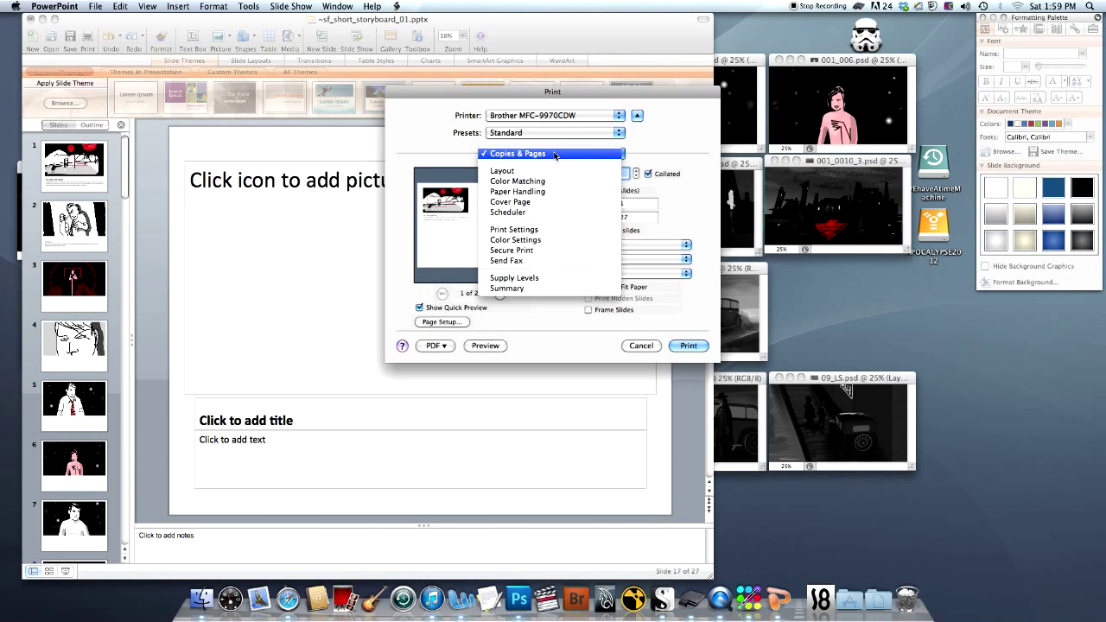
{"action": "left_click", "coordinate": [553, 173]}
{"action": "left_click", "coordinate": [635, 172]}
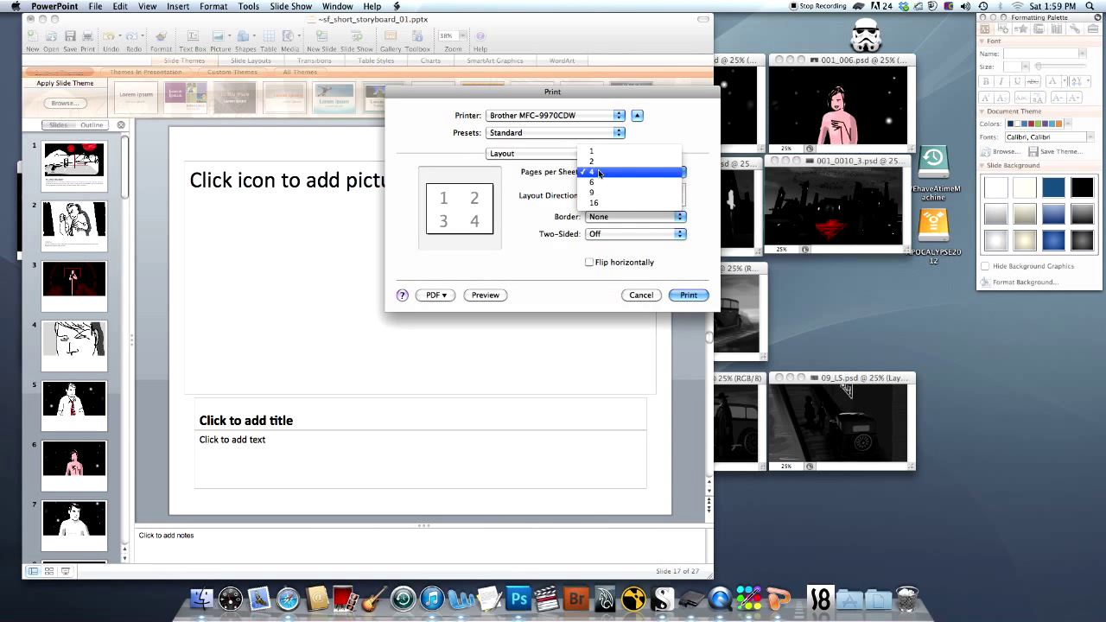
{"action": "left_click", "coordinate": [599, 154]}
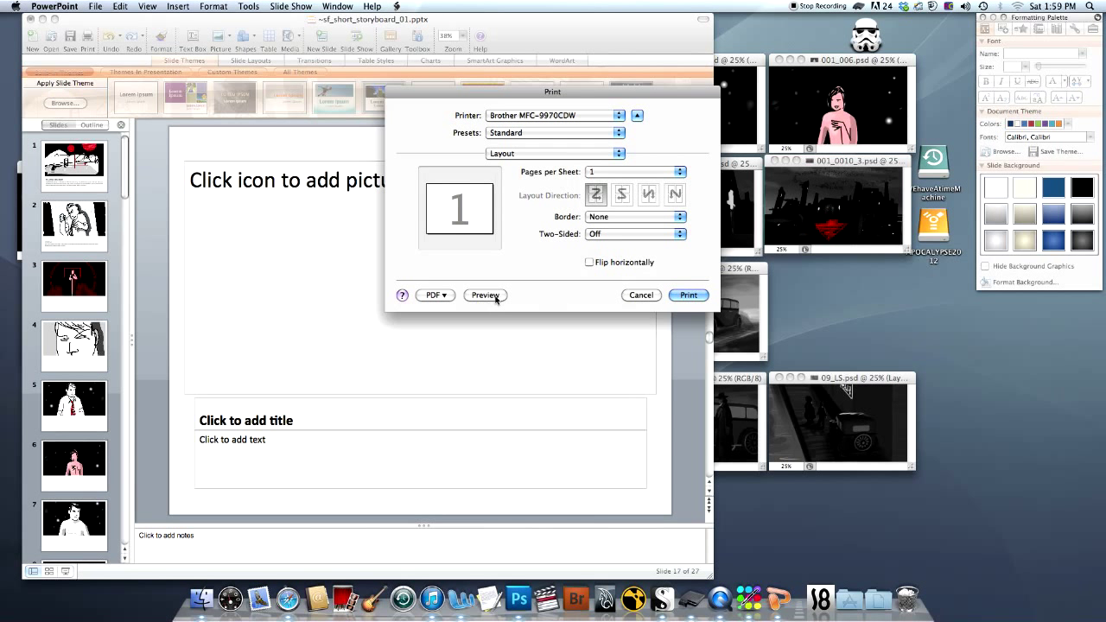
{"action": "left_click", "coordinate": [553, 154]}
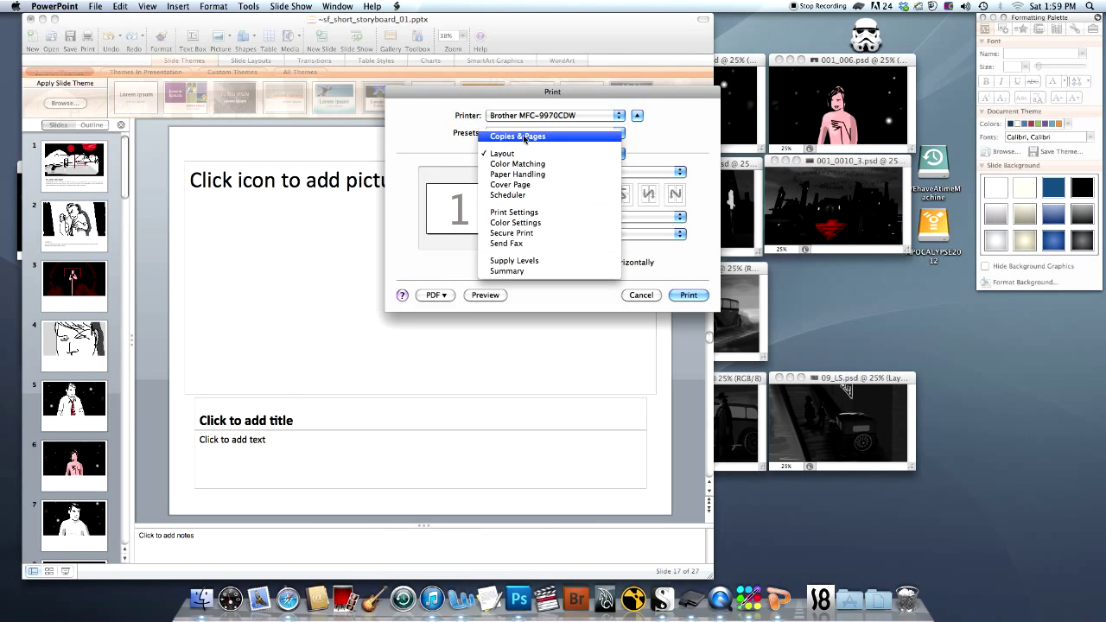
{"action": "left_click", "coordinate": [524, 137]}
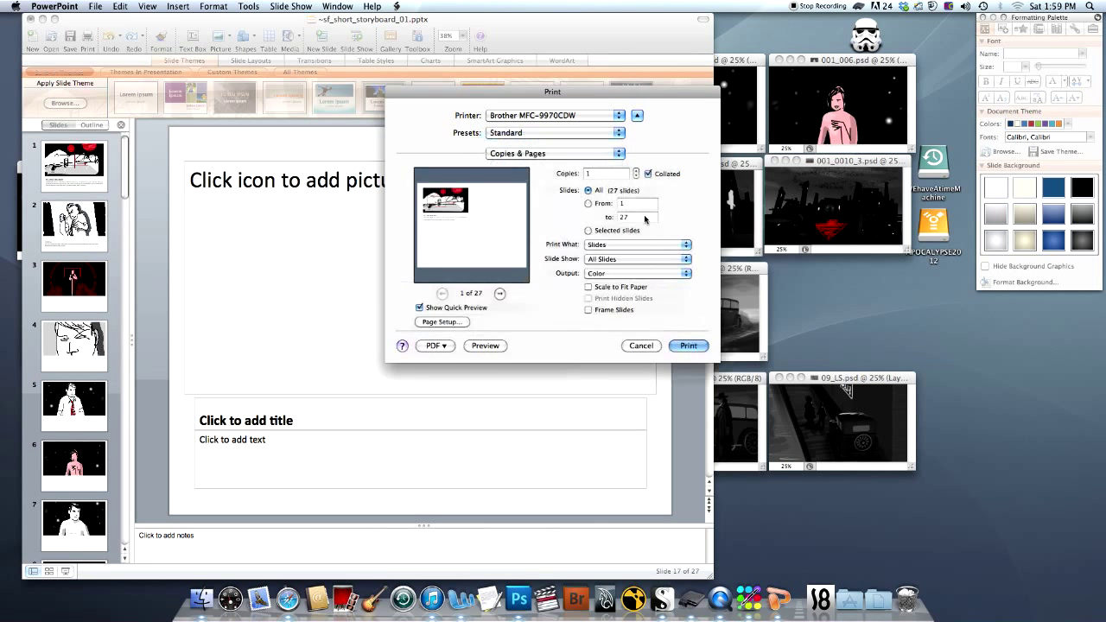
{"action": "left_click", "coordinate": [500, 294]}
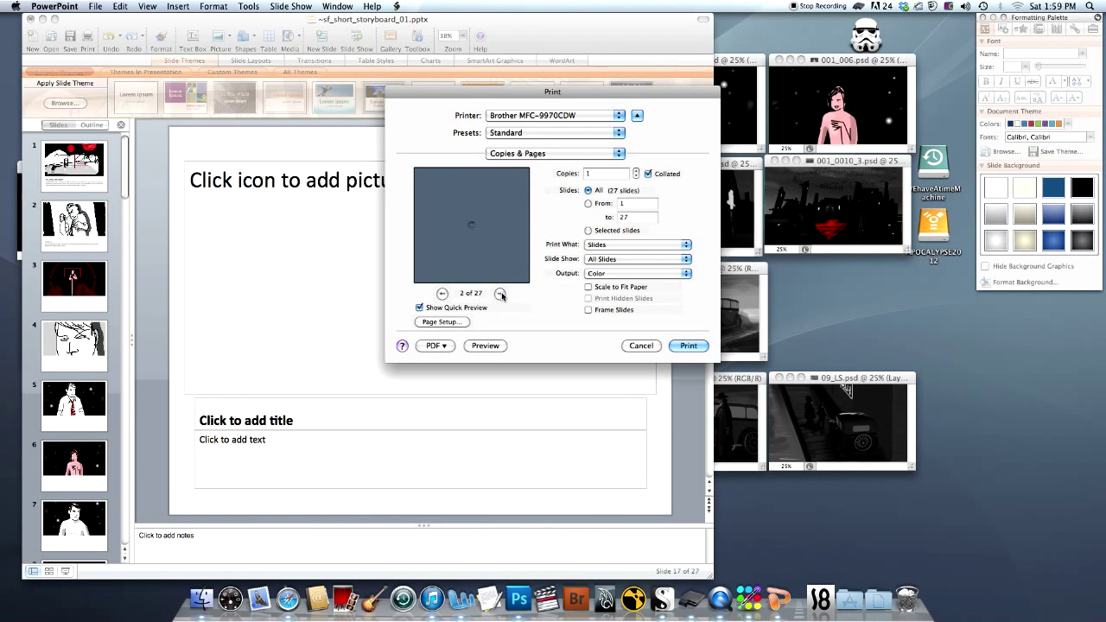
{"action": "left_click", "coordinate": [442, 294]}
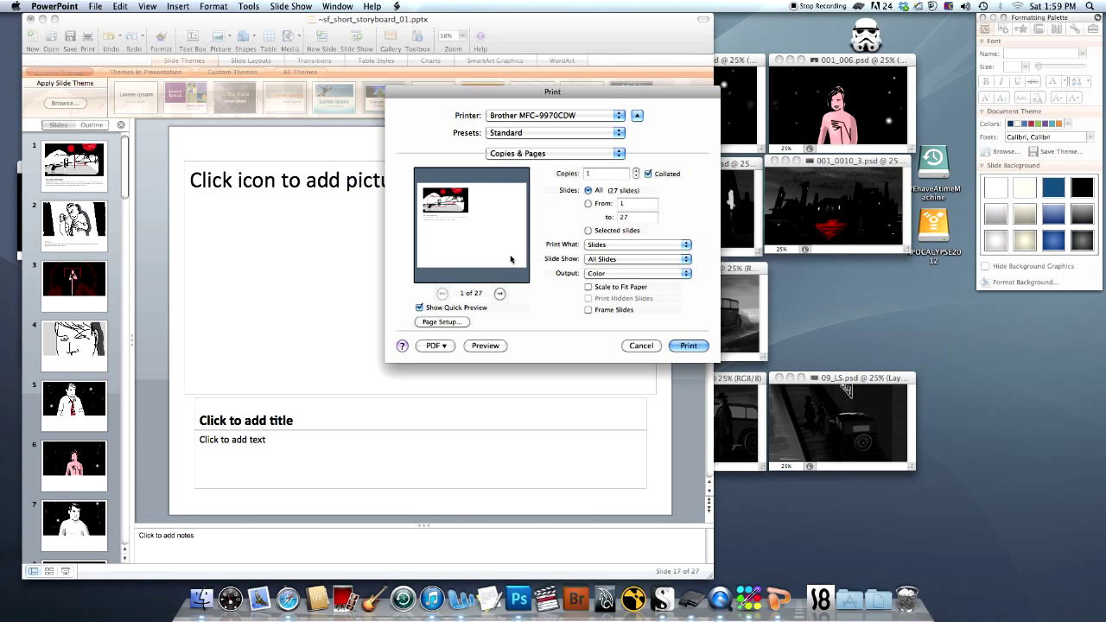
{"action": "left_click", "coordinate": [452, 323]}
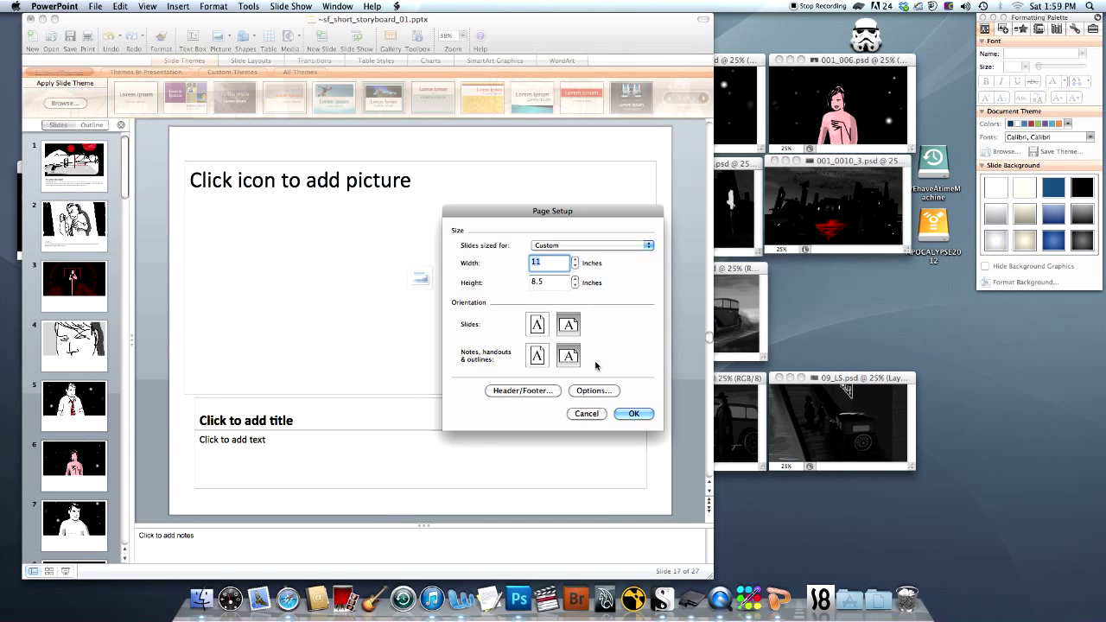
{"action": "left_click", "coordinate": [634, 414]}
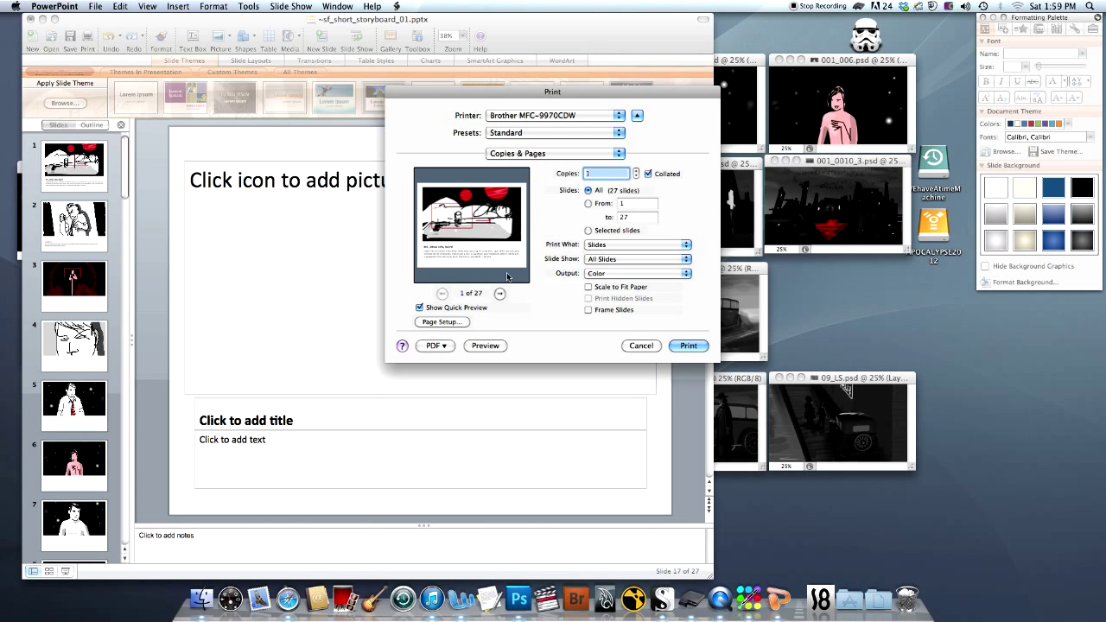
Preview Handouts at 4 slides per page, check Page Setup, then switch Print What back to Slides.
{"action": "left_click", "coordinate": [599, 245]}
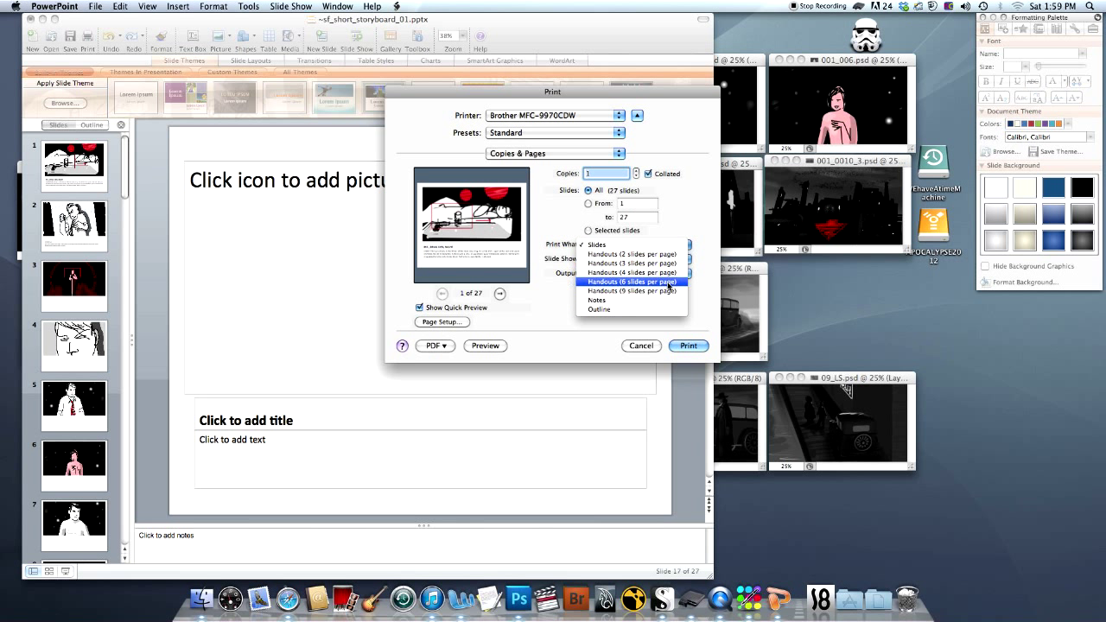
{"action": "left_click", "coordinate": [668, 273]}
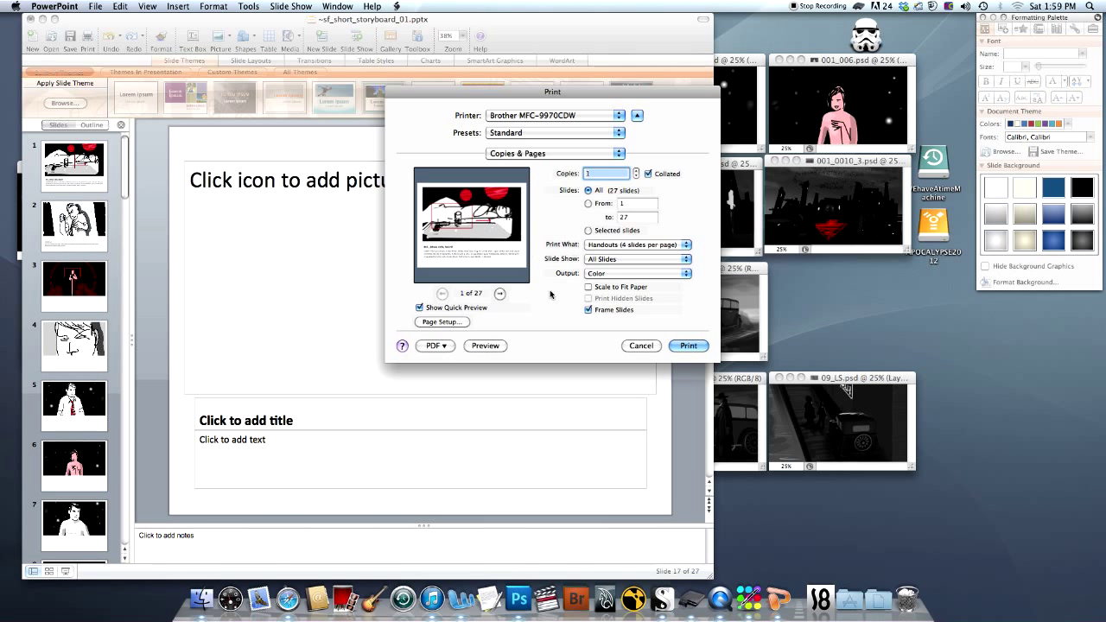
{"action": "left_click", "coordinate": [452, 323]}
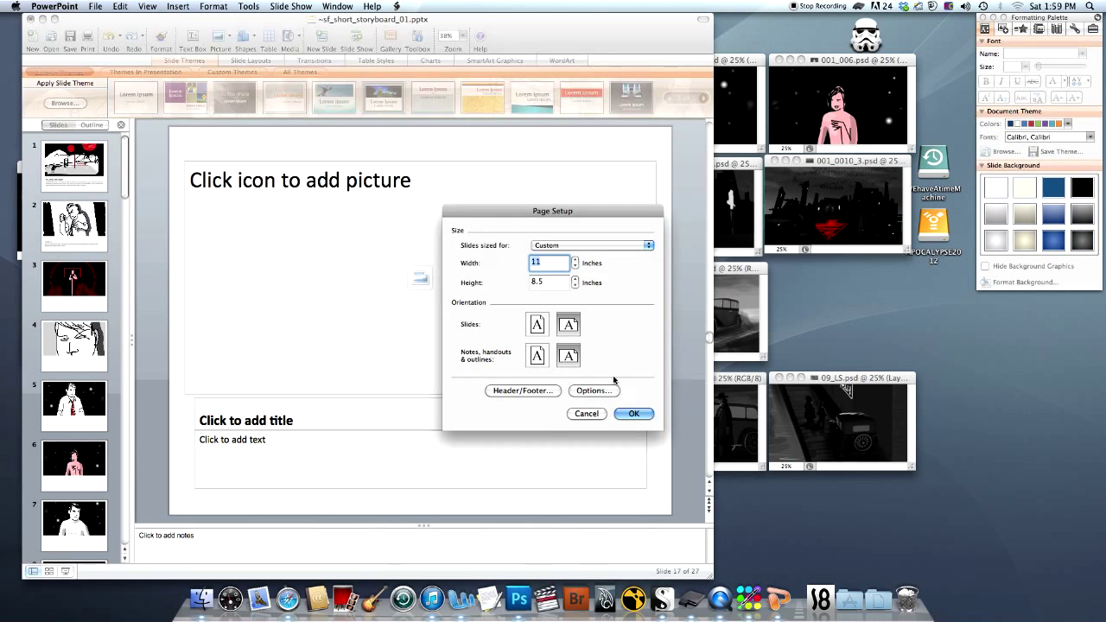
{"action": "left_click", "coordinate": [635, 412]}
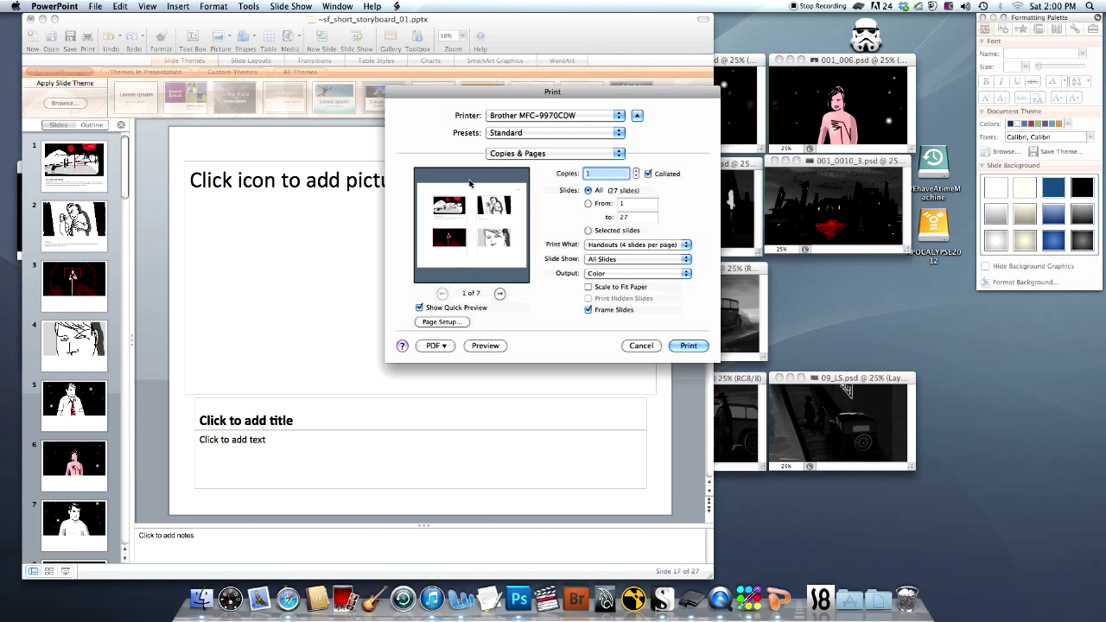
{"action": "left_click", "coordinate": [638, 244]}
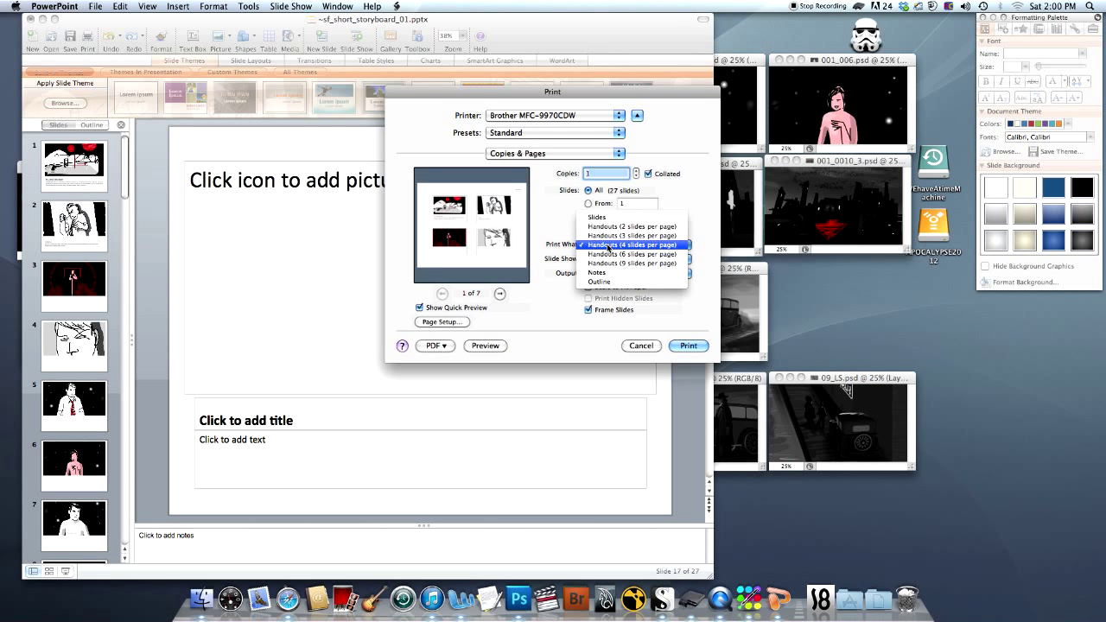
{"action": "left_click", "coordinate": [602, 217]}
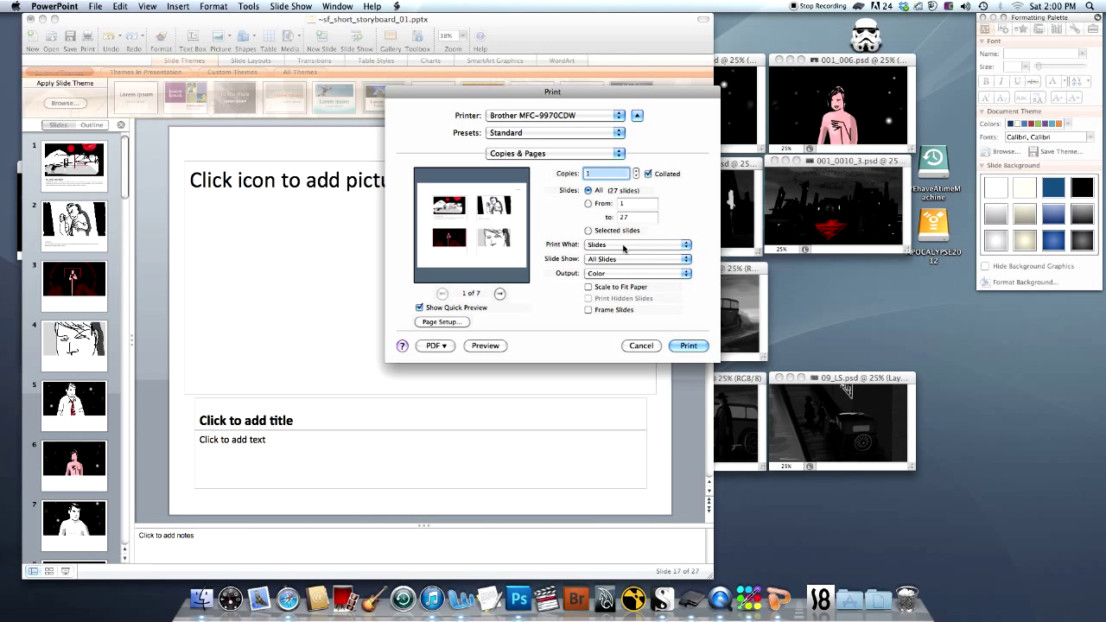
Set Pages per Sheet to 4 in Layout and generate the PDF preview.
{"action": "left_click", "coordinate": [553, 154]}
{"action": "left_click", "coordinate": [503, 171]}
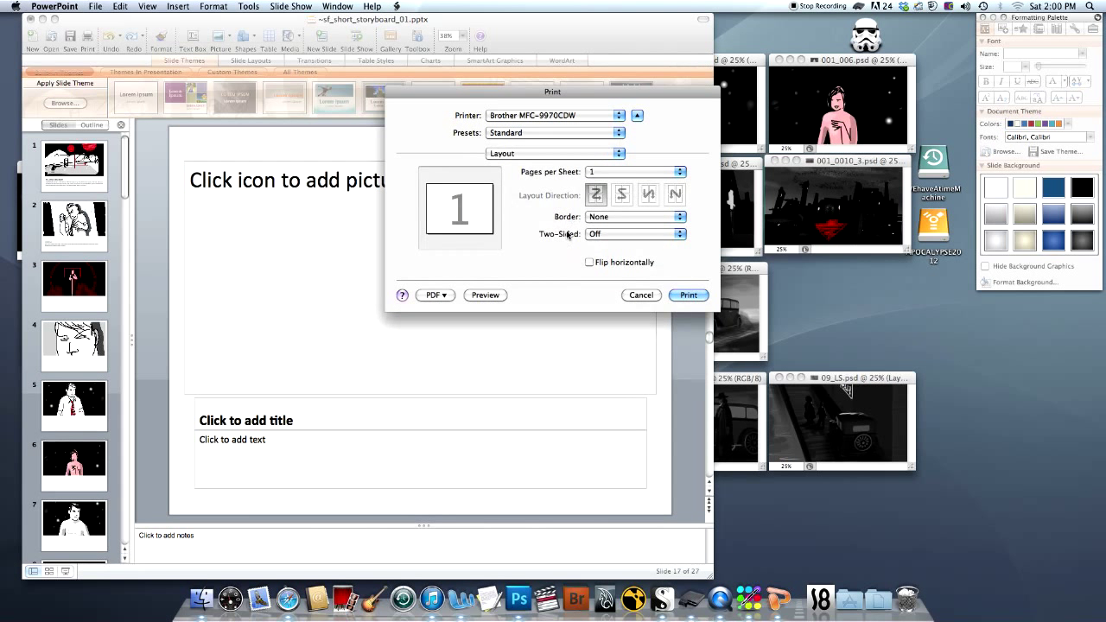
{"action": "left_click", "coordinate": [635, 172]}
{"action": "left_click", "coordinate": [614, 195]}
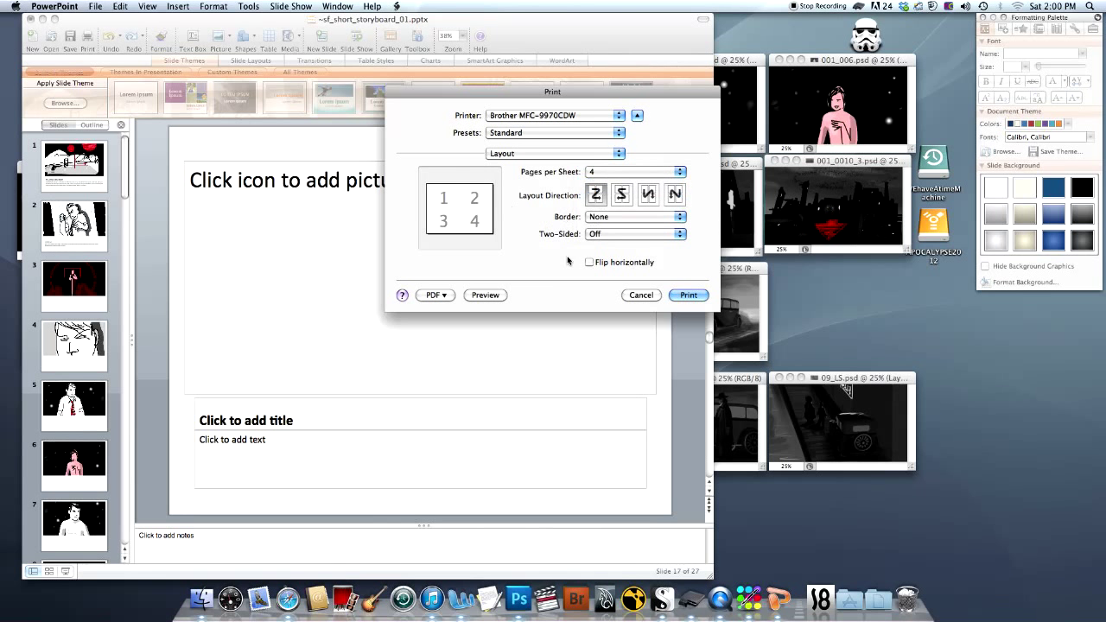
{"action": "left_click", "coordinate": [525, 153]}
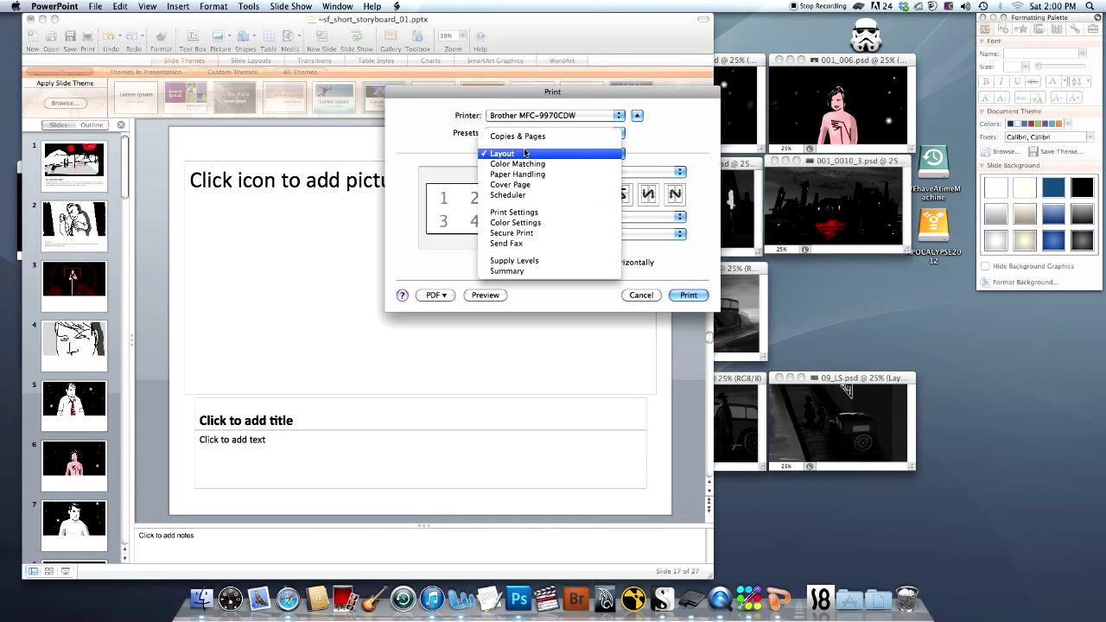
{"action": "left_click", "coordinate": [518, 137]}
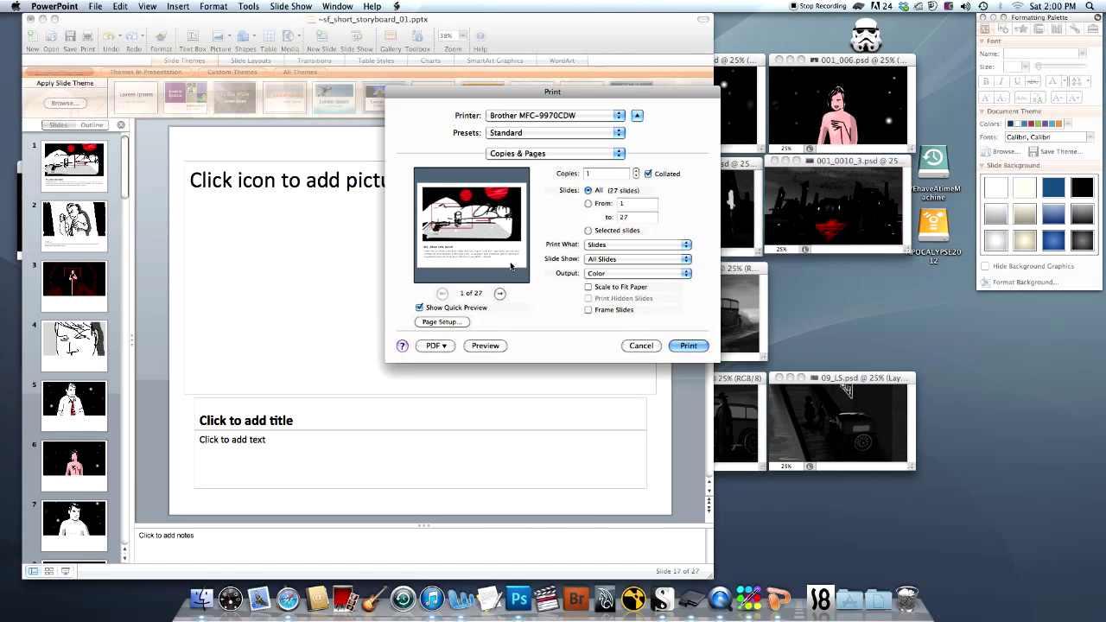
{"action": "left_click", "coordinate": [484, 345]}
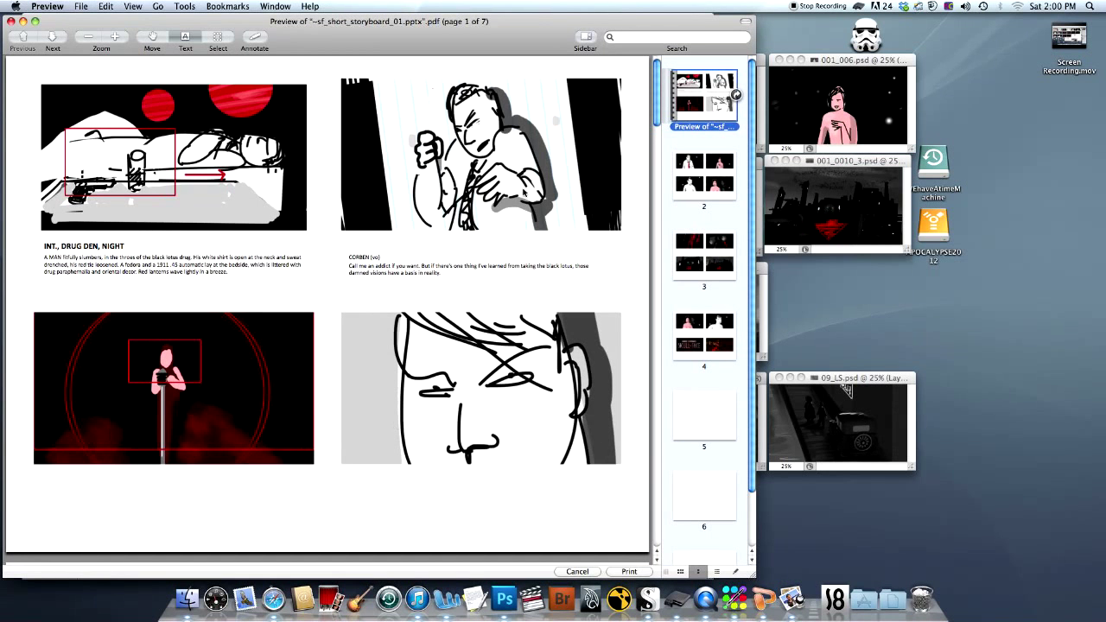
Step through PDF pages 2, 3 and 4, back to 3, then page 1.
{"action": "left_click", "coordinate": [687, 184]}
{"action": "left_click", "coordinate": [707, 259]}
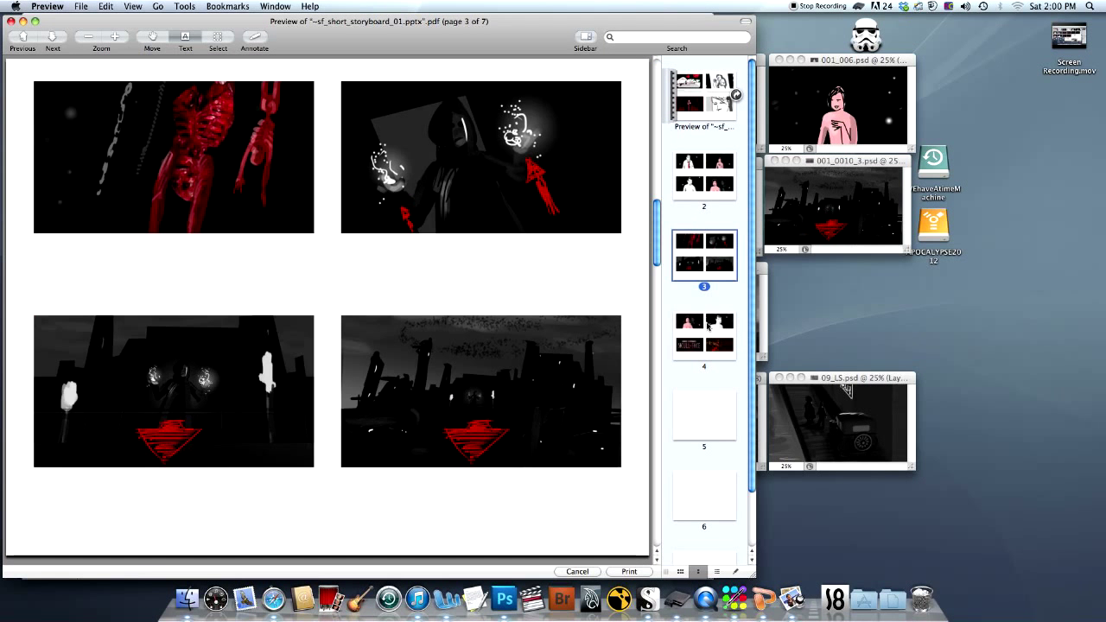
{"action": "left_click", "coordinate": [707, 326]}
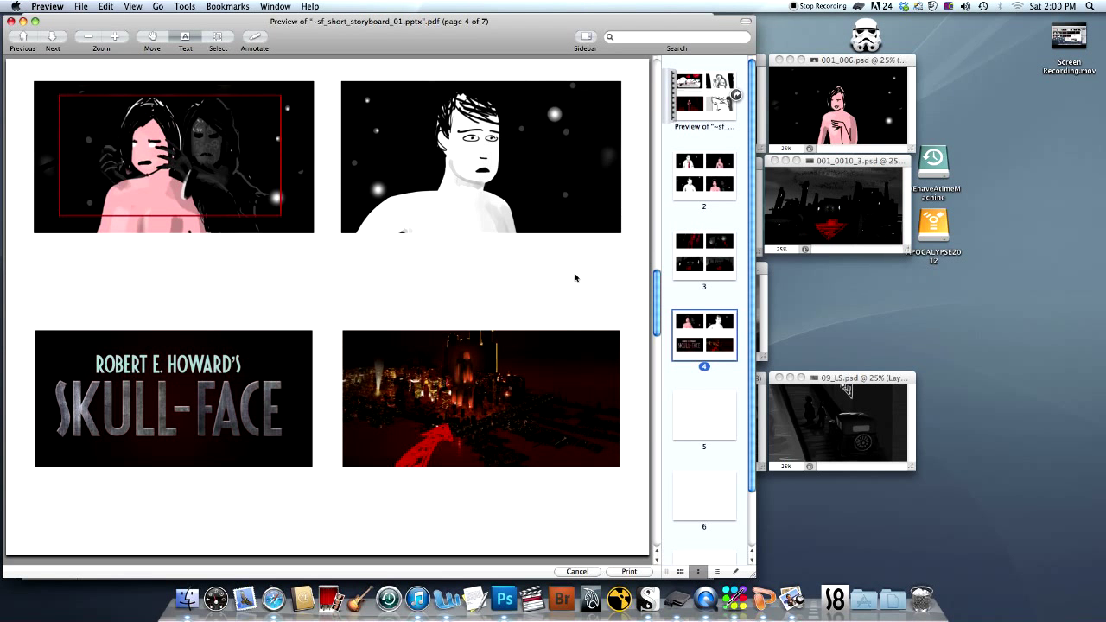
{"action": "left_click", "coordinate": [716, 259]}
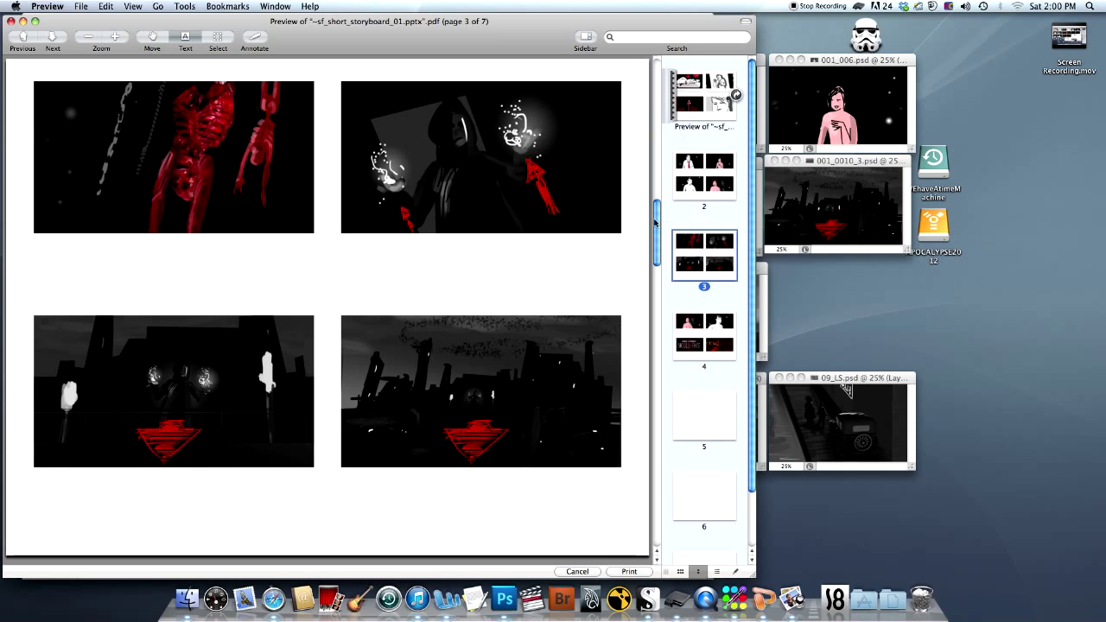
{"action": "left_click", "coordinate": [701, 126]}
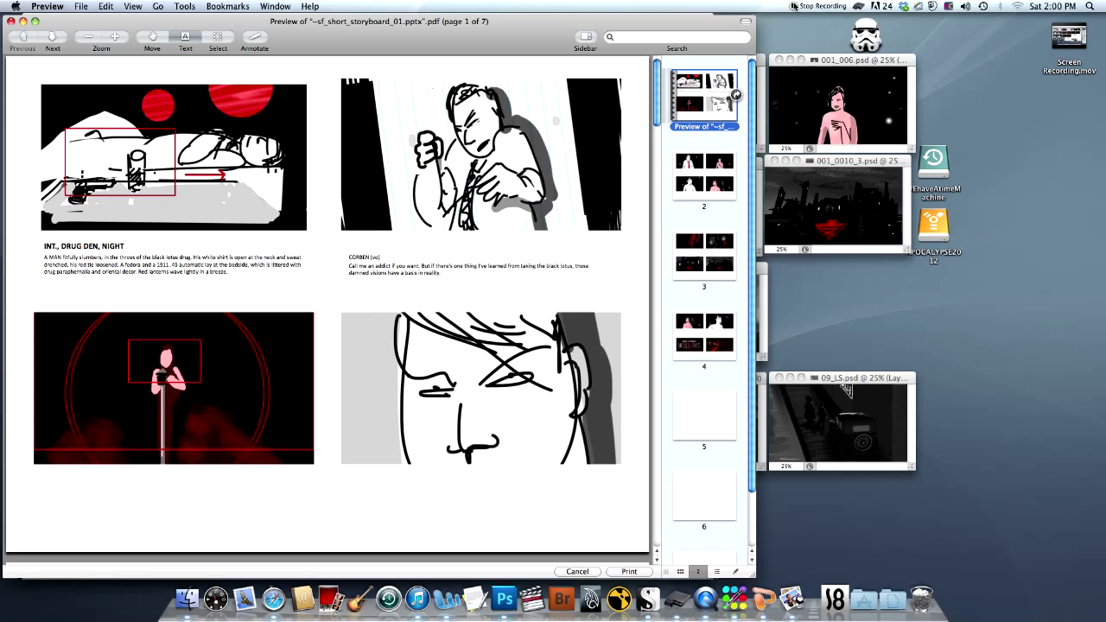
{"action": "scroll", "coordinate": [536, 186], "scroll_direction": "down", "scroll_amount": 3}
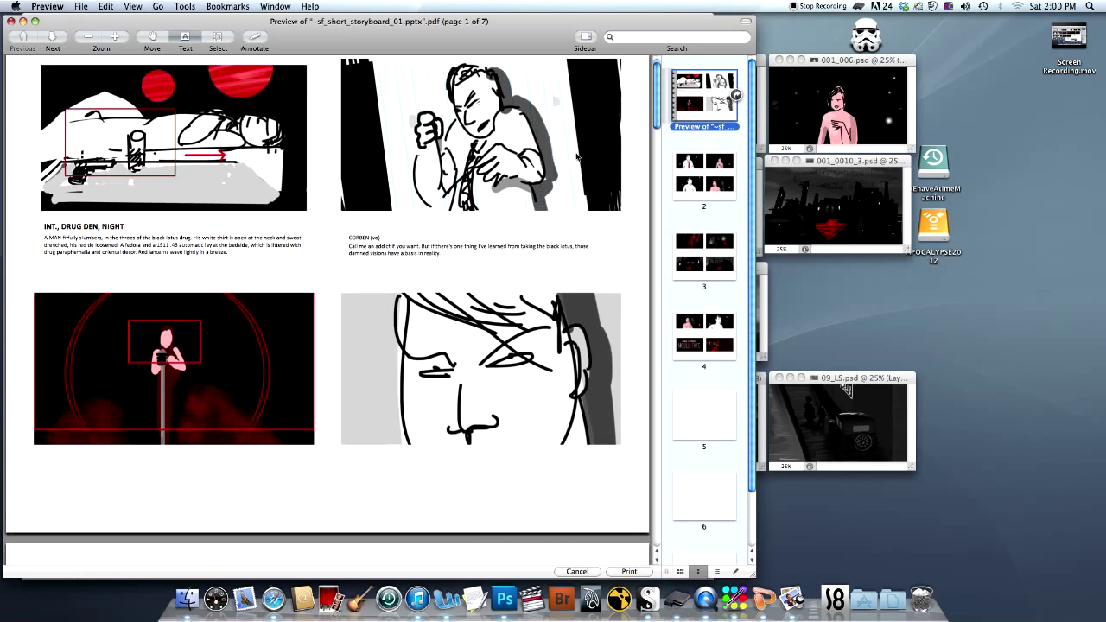
{"action": "scroll", "coordinate": [535, 186], "scroll_direction": "down", "scroll_amount": 5}
{"action": "scroll", "coordinate": [536, 186], "scroll_direction": "down", "scroll_amount": 5}
{"action": "scroll", "coordinate": [535, 186], "scroll_direction": "down", "scroll_amount": 5}
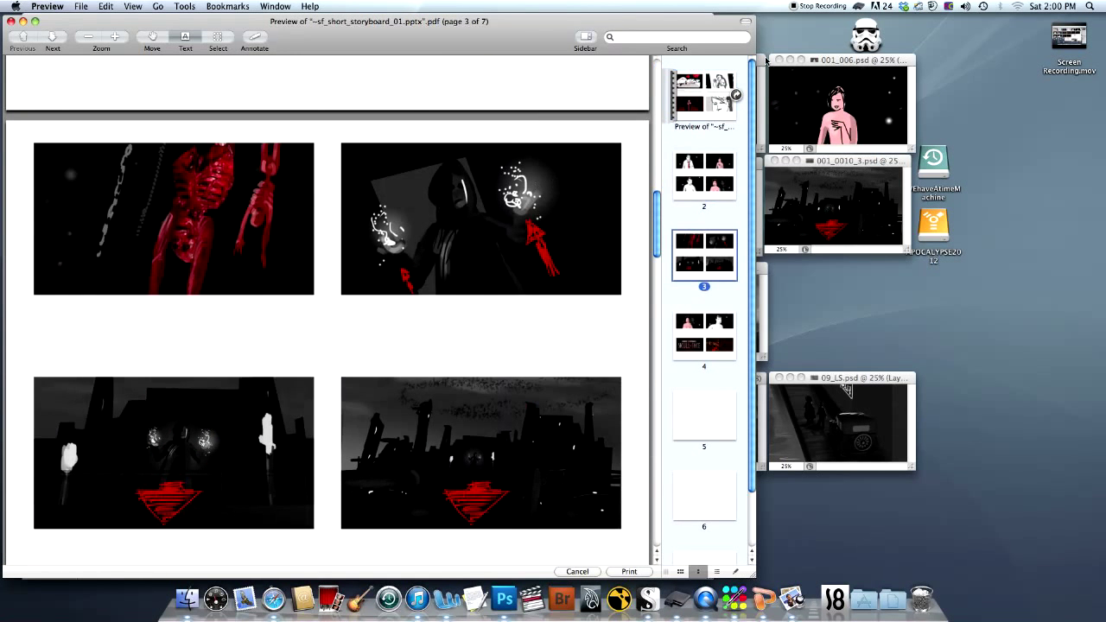